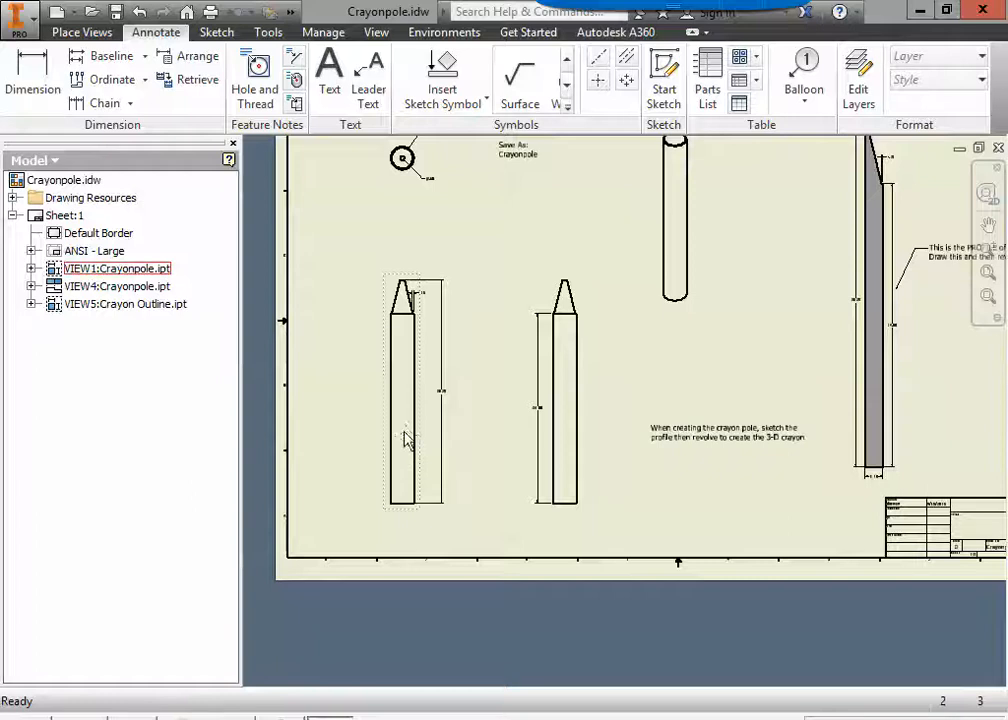
Examine the front, side and isometric views of the crayon pole drawing.
scroll(425, 470, "up", 5)
middle_click_drag(632, 316, 652, 362)
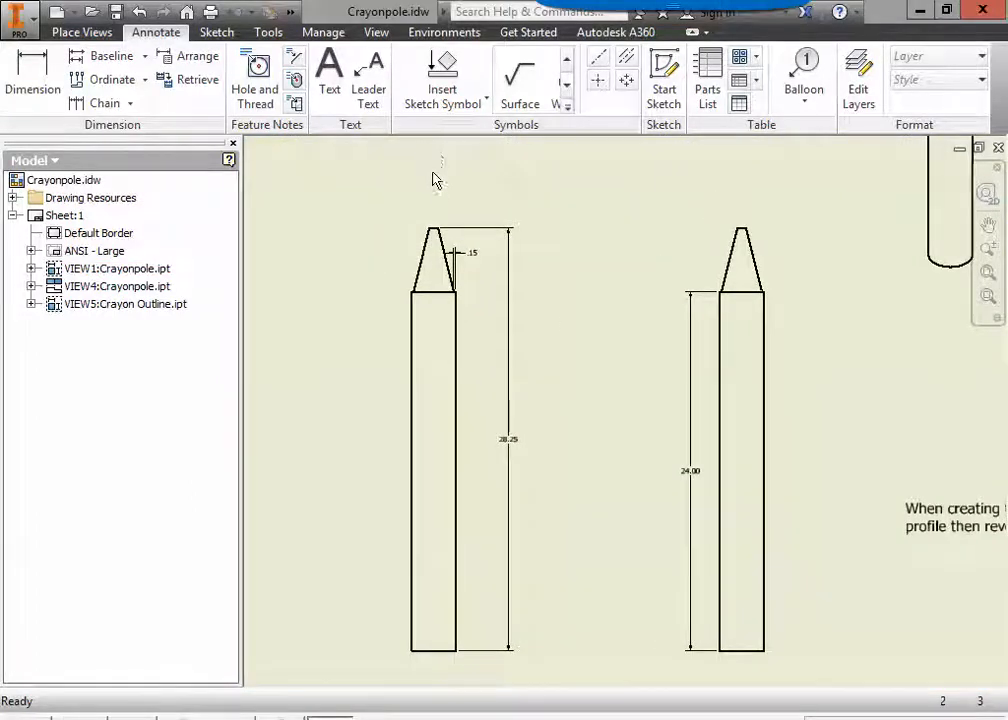
left_click(432, 243)
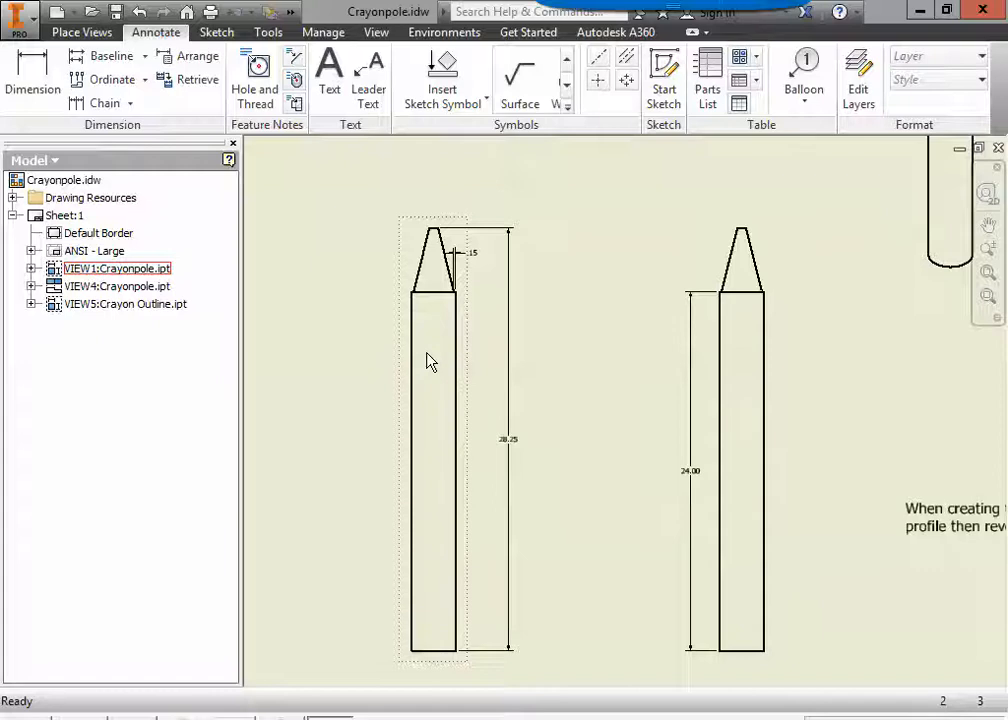
left_click(437, 682)
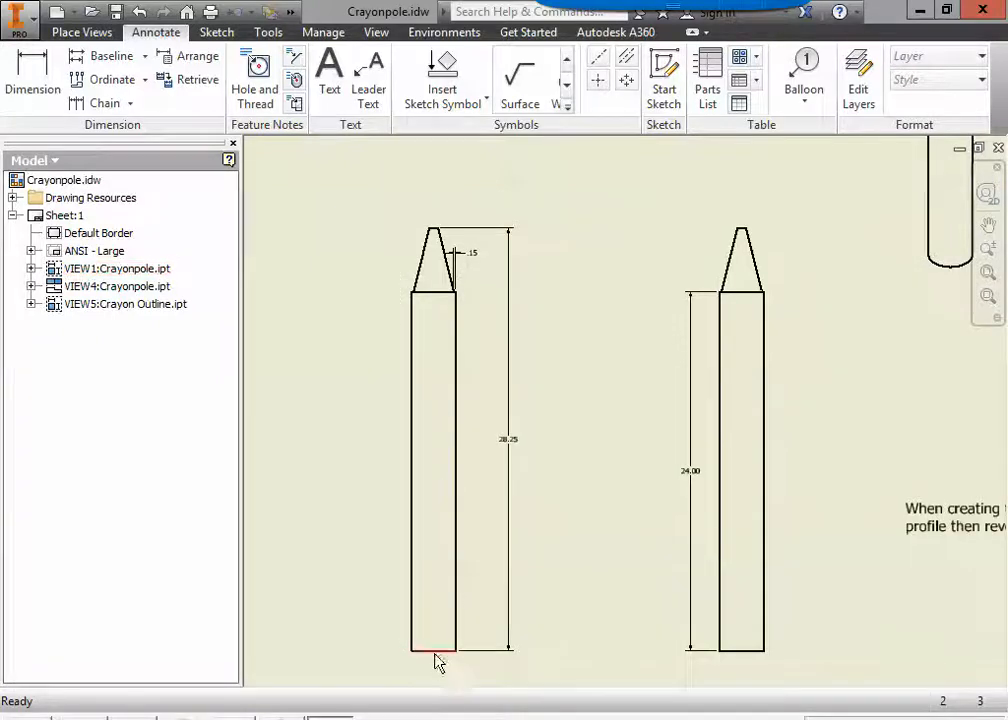
left_click(450, 416)
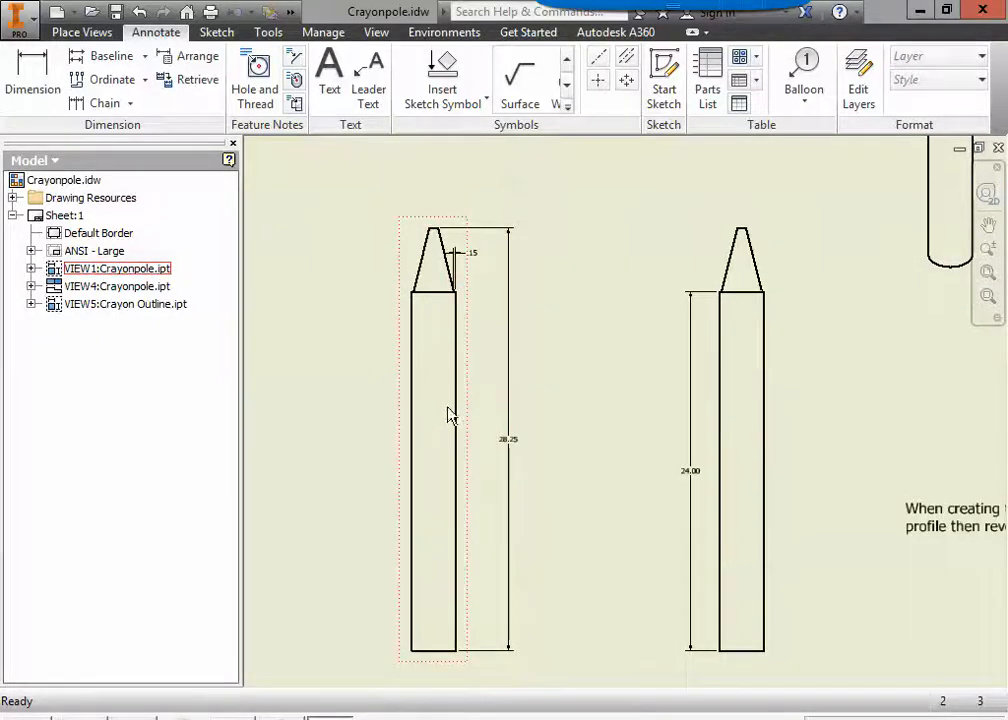
middle_click_drag(747, 333, 391, 490)
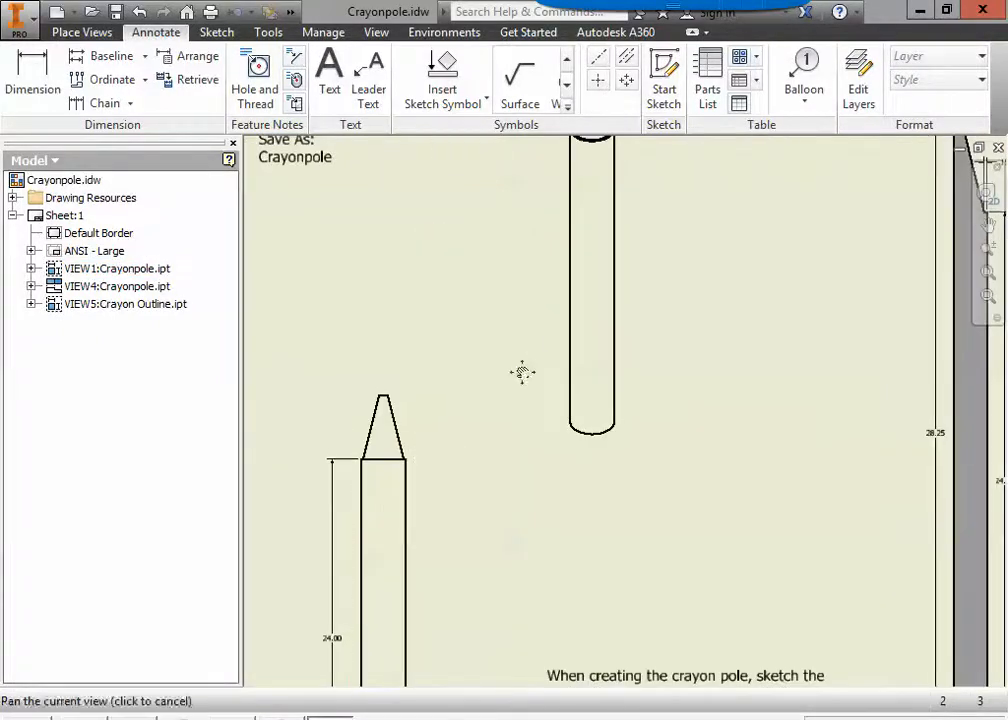
middle_click_drag(522, 372, 438, 557)
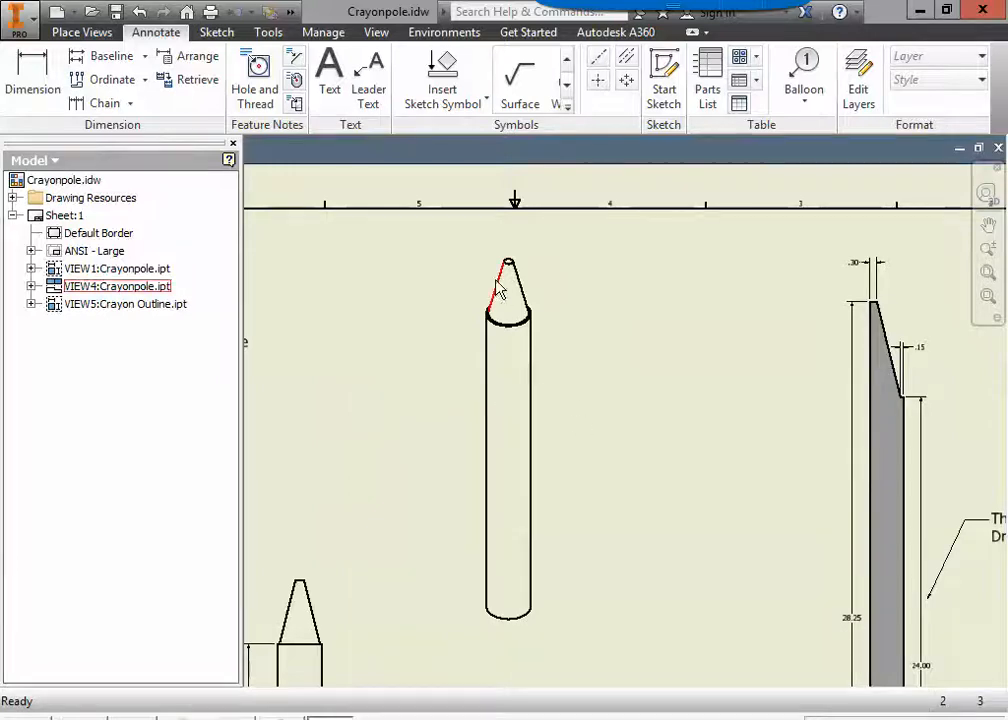
Examine the crayon pole's circular top view and read its outer and tip diameter dimensions.
scroll(321, 420, "up", 5)
middle_click_drag(461, 396, 913, 326)
scroll(580, 303, "down", 1)
mouse_move(580, 303)
middle_mouse_down()
mouse_move(656, 304)
mouse_move(546, 320)
middle_mouse_up()
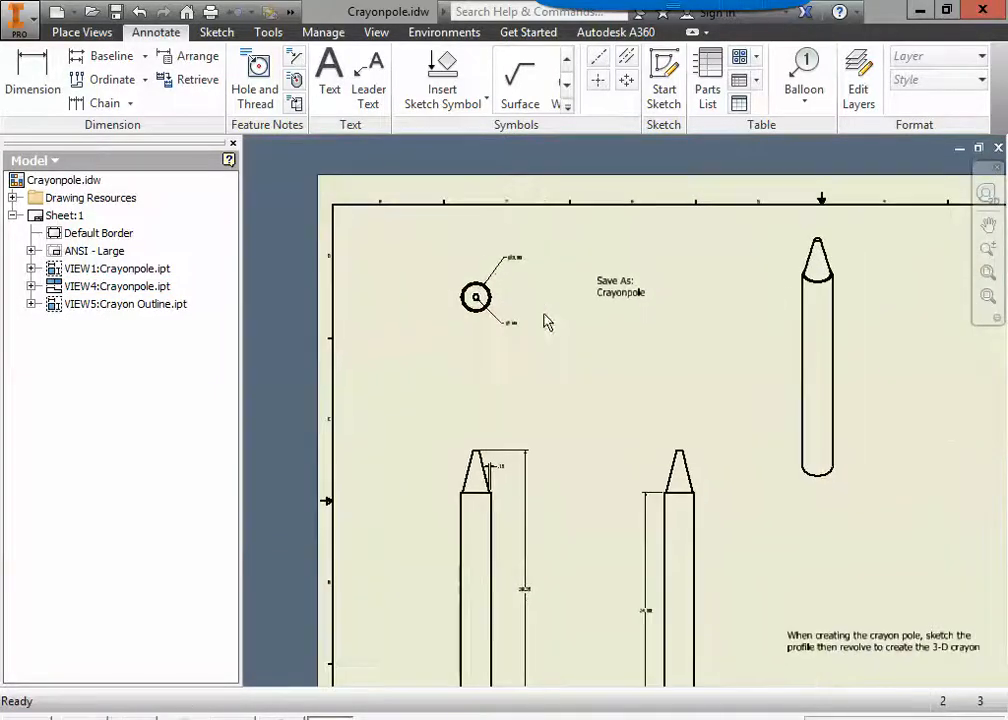
scroll(488, 285, "down", 5)
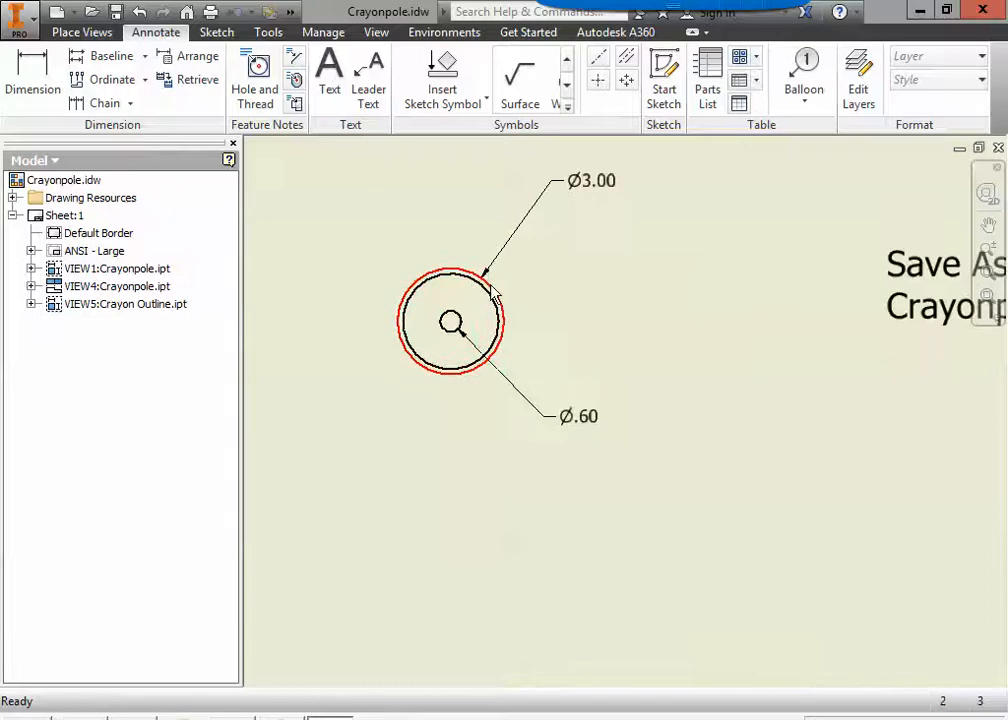
scroll(510, 462, "up", 4)
scroll(509, 458, "up", 3)
middle_click_drag(508, 543, 494, 322)
scroll(494, 320, "down", 5)
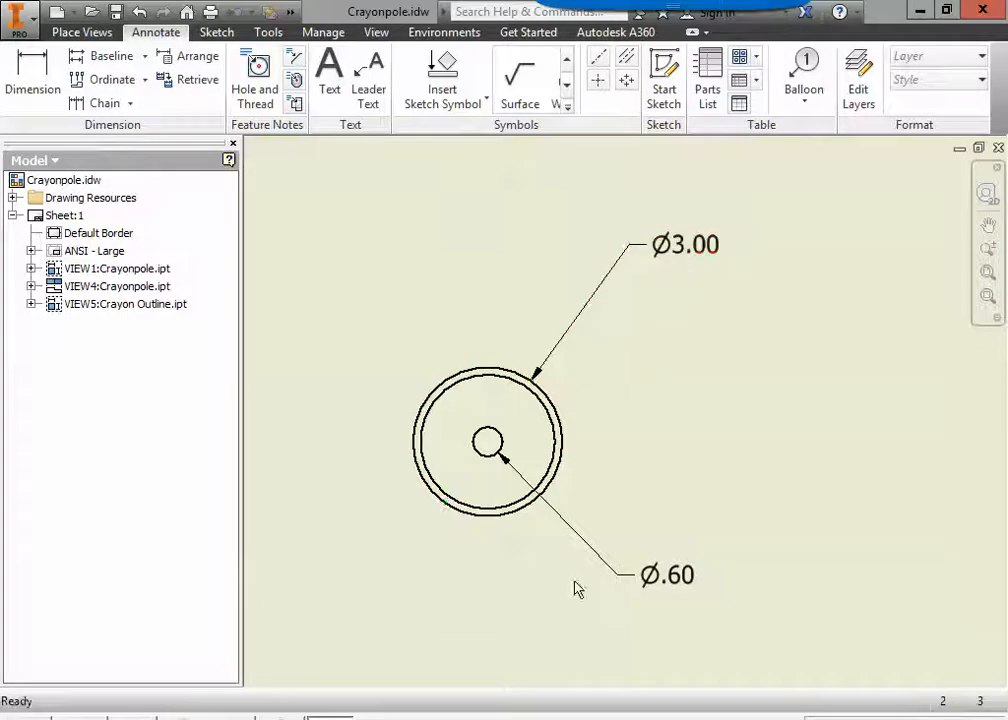
middle_click_drag(577, 590, 556, 265)
scroll(527, 392, "up", 5)
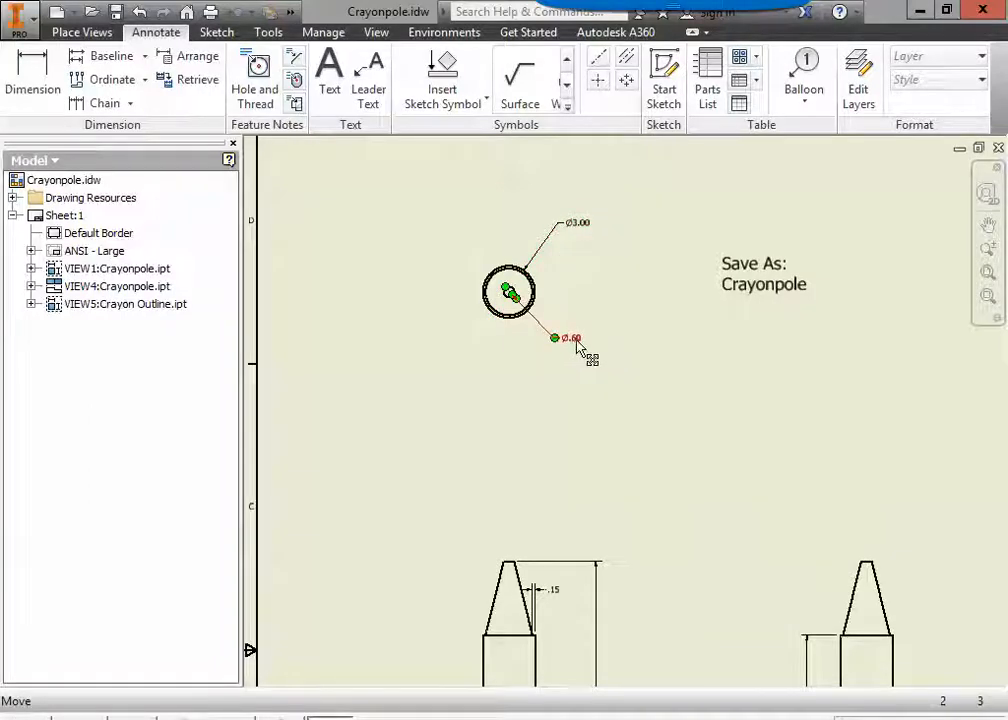
Examine the shaded crayon profile view, its height dimensions and the note about revolving it.
middle_click_drag(634, 529, 477, 297)
scroll(780, 391, "down", 3)
middle_click_drag(740, 391, 525, 416)
scroll(727, 387, "up", 2)
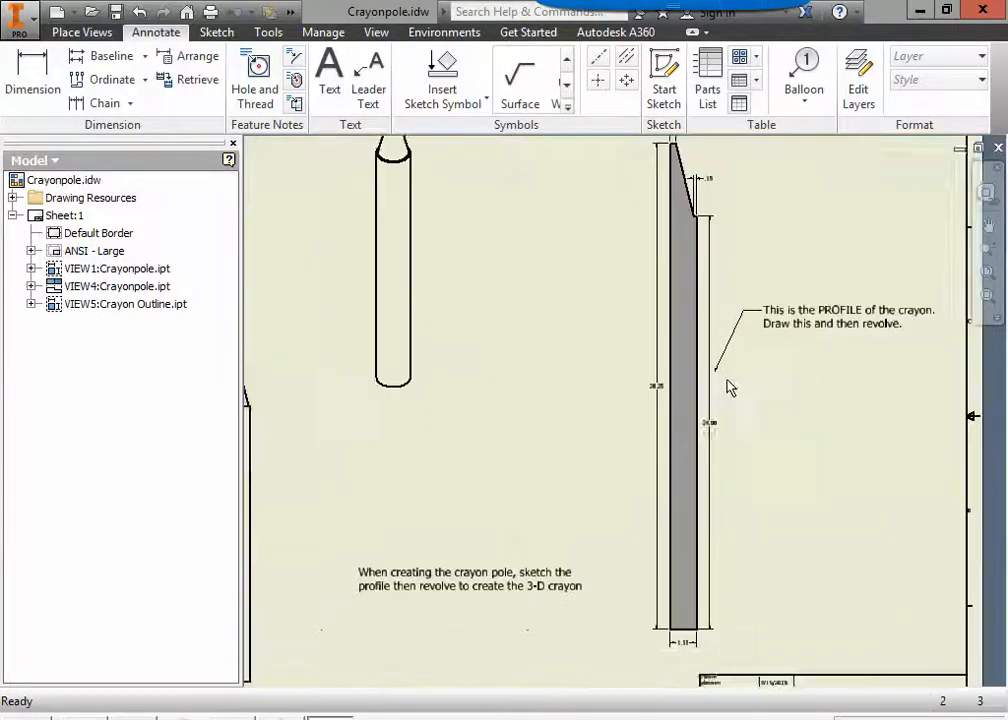
mouse_move(727, 387)
middle_mouse_down()
mouse_move(691, 427)
mouse_move(670, 420)
middle_mouse_up()
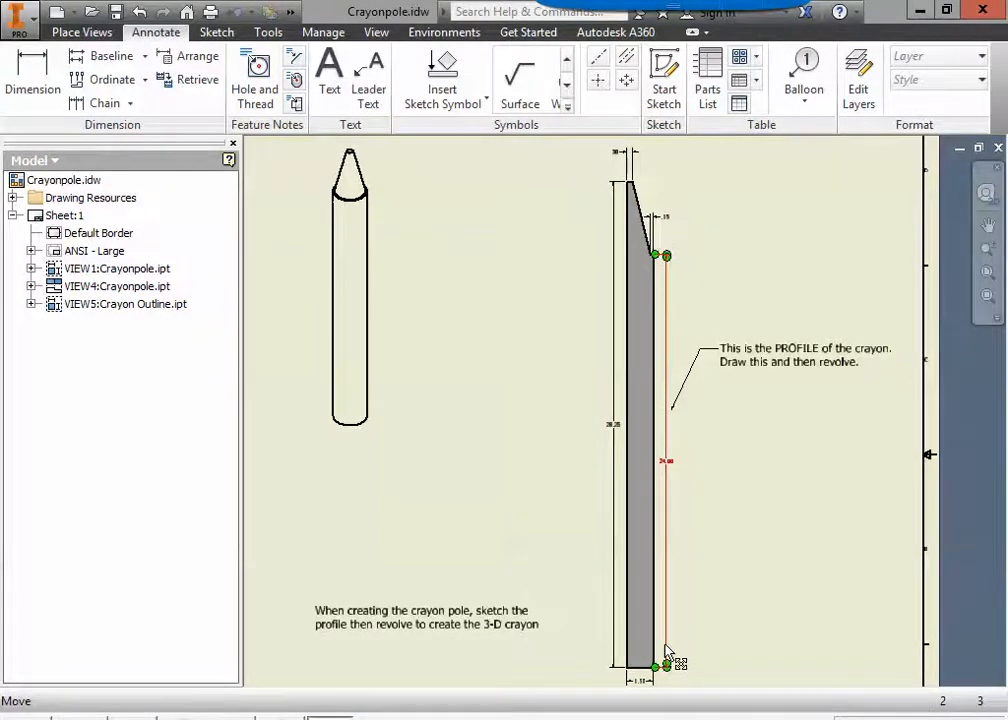
mouse_move(687, 612)
middle_mouse_down()
mouse_move(674, 538)
mouse_move(668, 583)
middle_mouse_up()
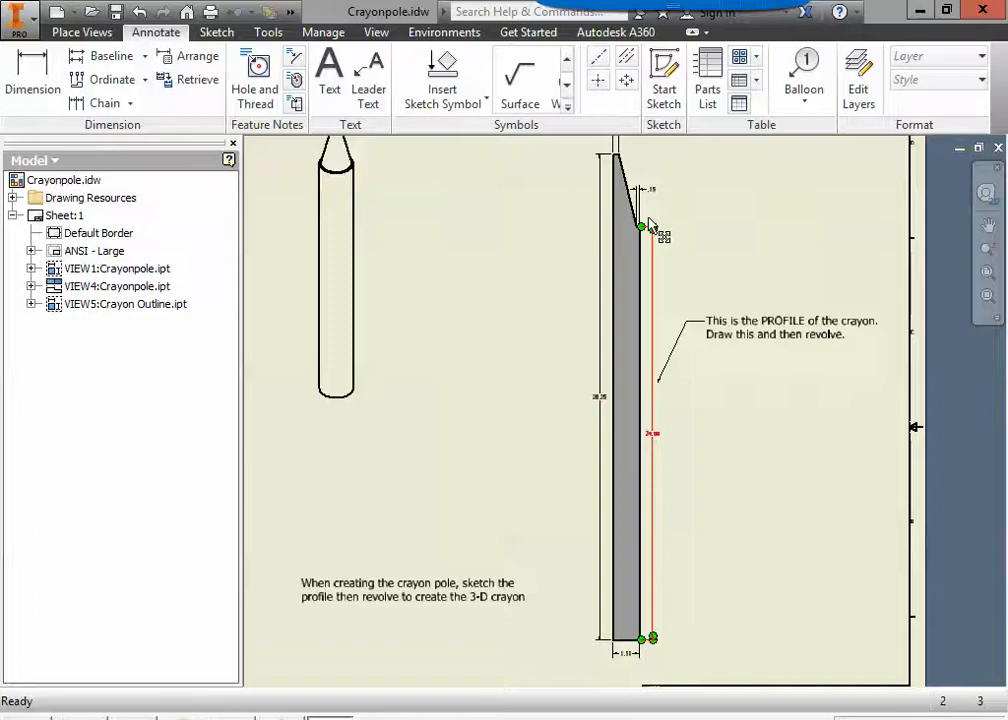
Inspect the profile's small shoulder, bottom edge, flat tip and sloped edge up close, including their width dimensions.
middle_click_drag(652, 220, 655, 268)
scroll(648, 288, "up", 5)
scroll(650, 288, "up", 3)
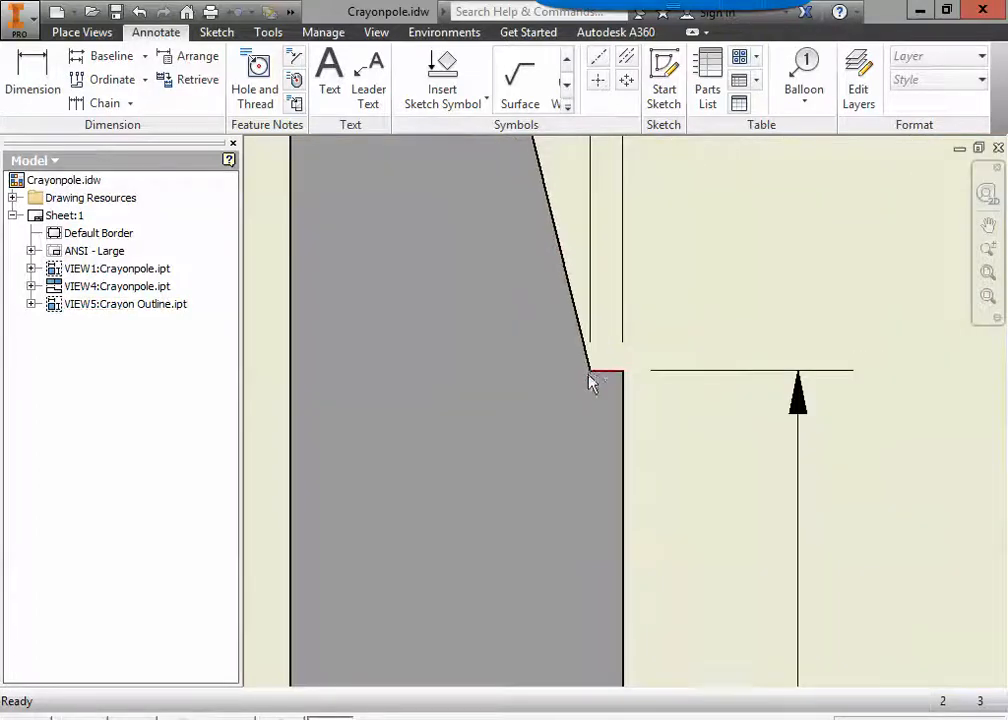
scroll(592, 378, "down", 5)
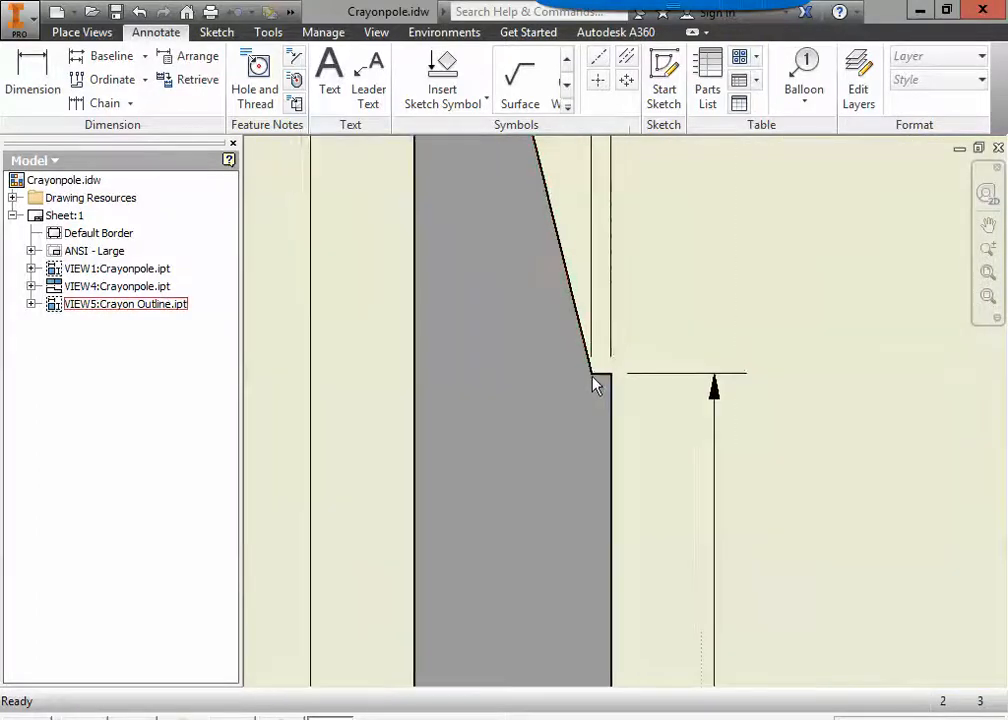
middle_click_drag(601, 606, 601, 398)
scroll(580, 627, "down", 1)
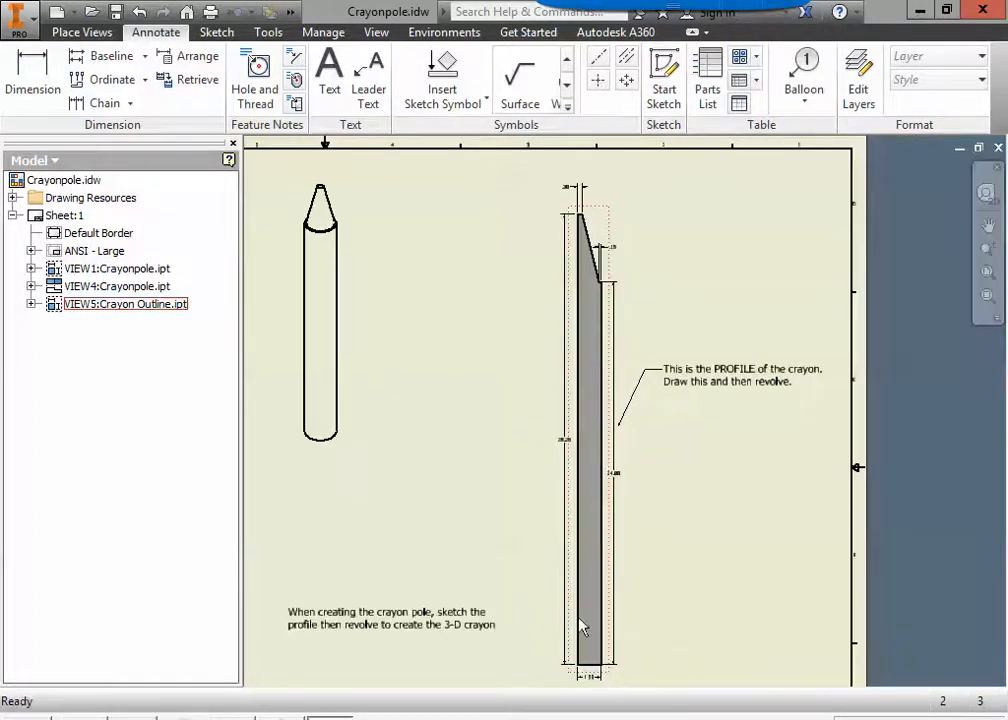
left_click(581, 670)
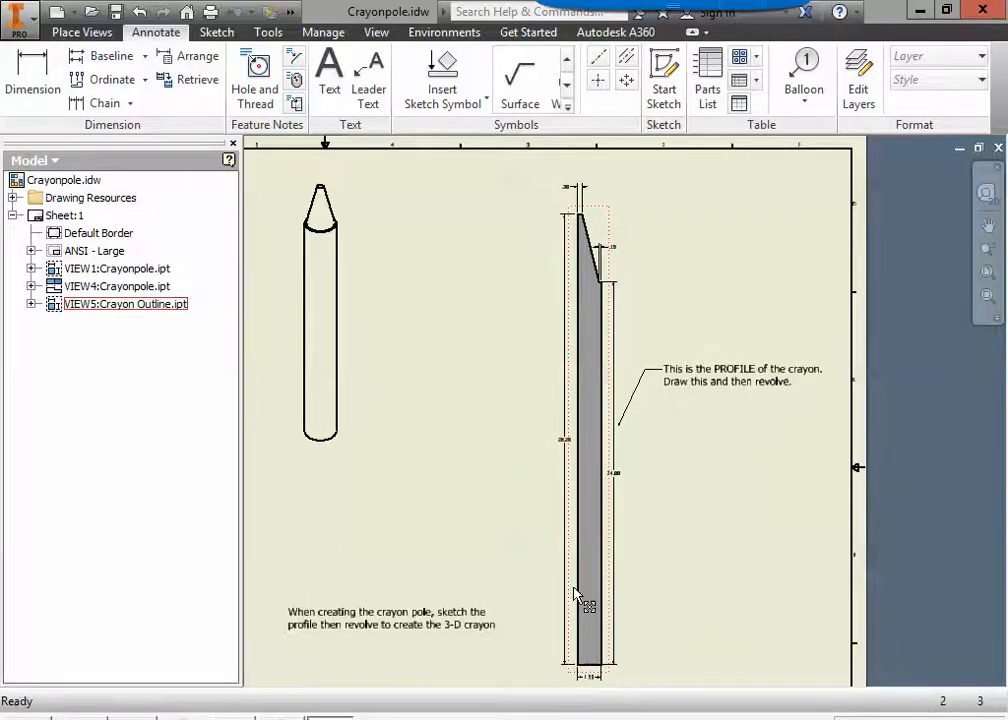
scroll(584, 218, "up", 10)
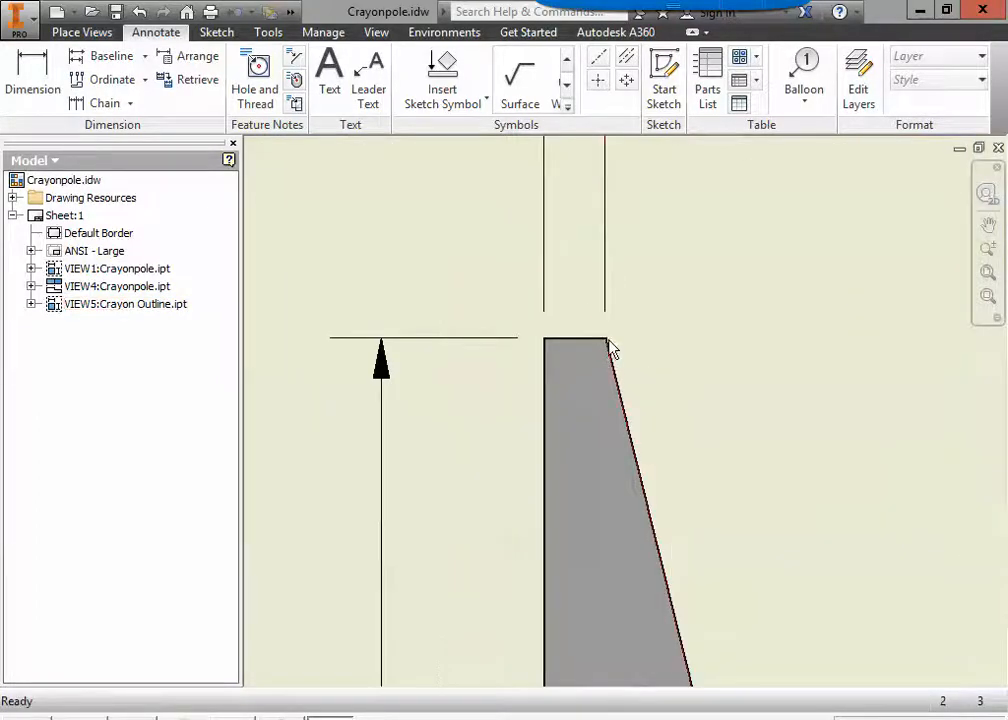
scroll(642, 427, "down", 10)
middle_click_drag(664, 434, 590, 334)
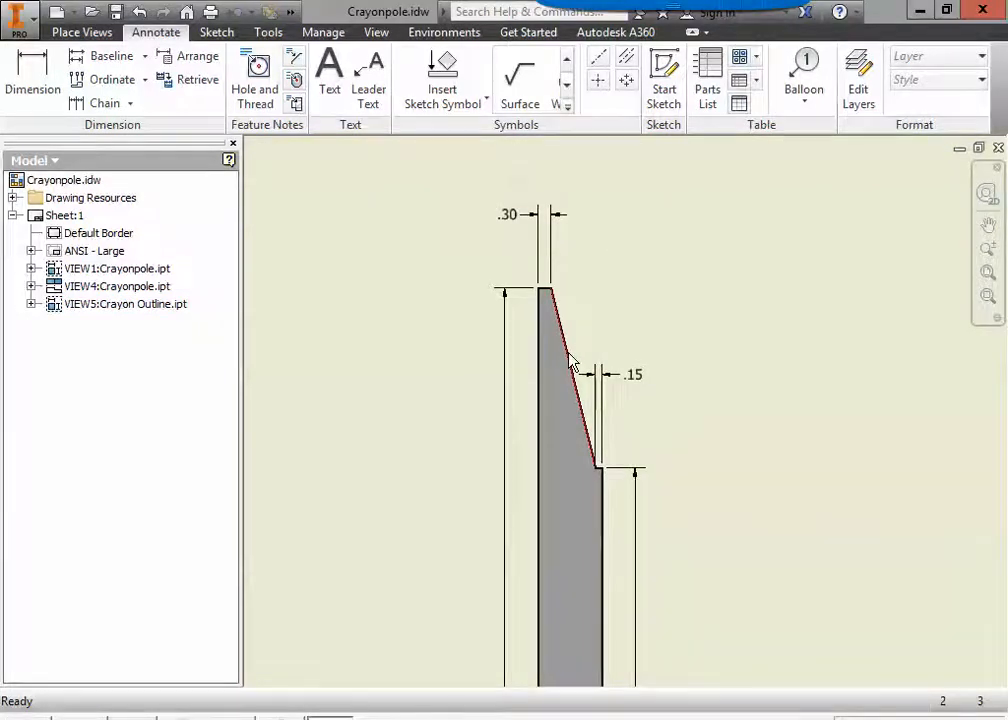
scroll(586, 560, "down", 6)
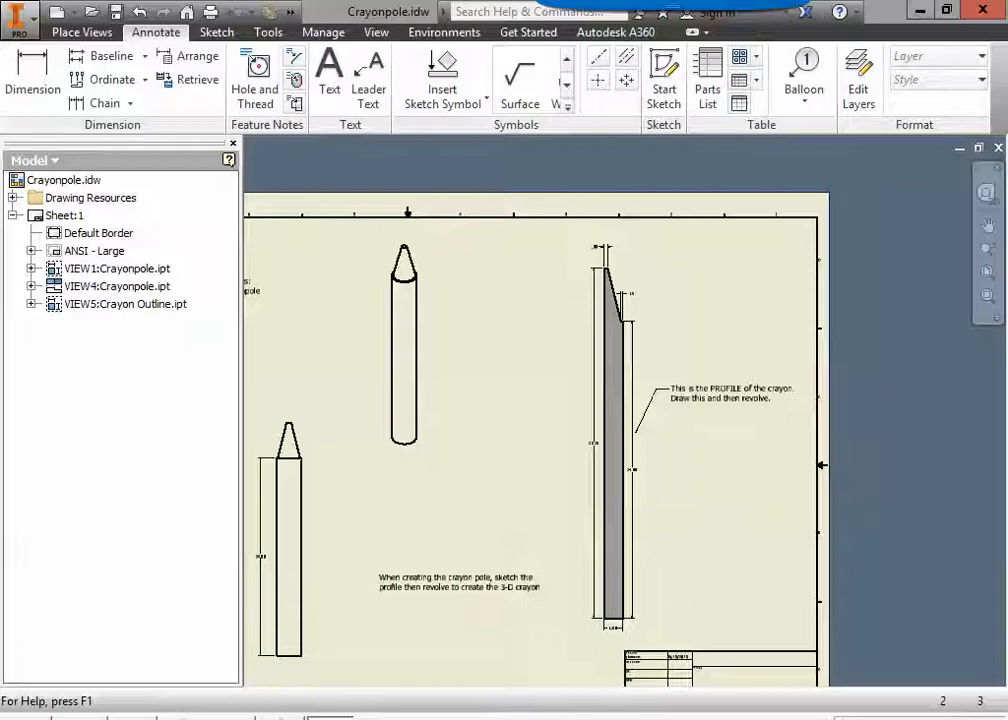
Create a new part from the Standard.ipt template and start a 2D sketch on the XY plane.
left_click(18, 18)
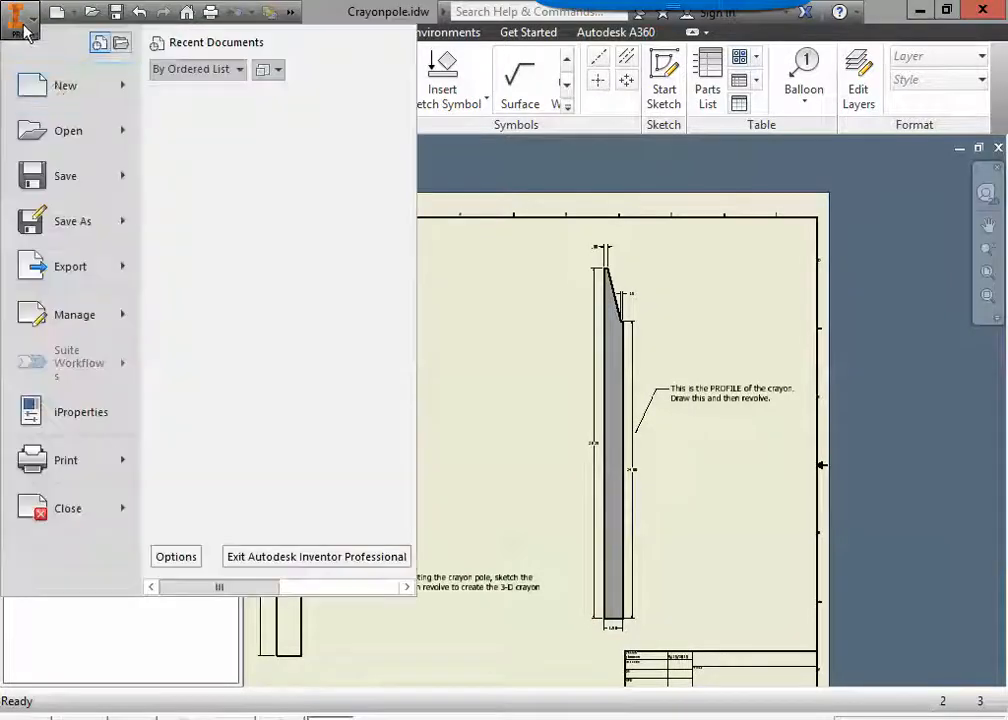
left_click(66, 88)
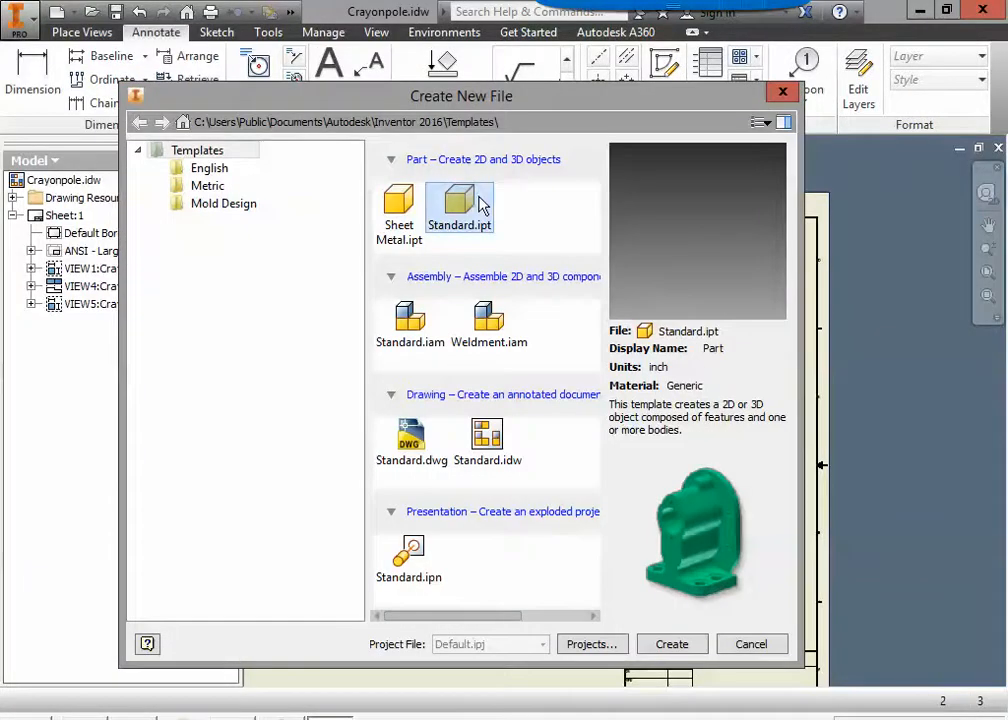
double_click(481, 205)
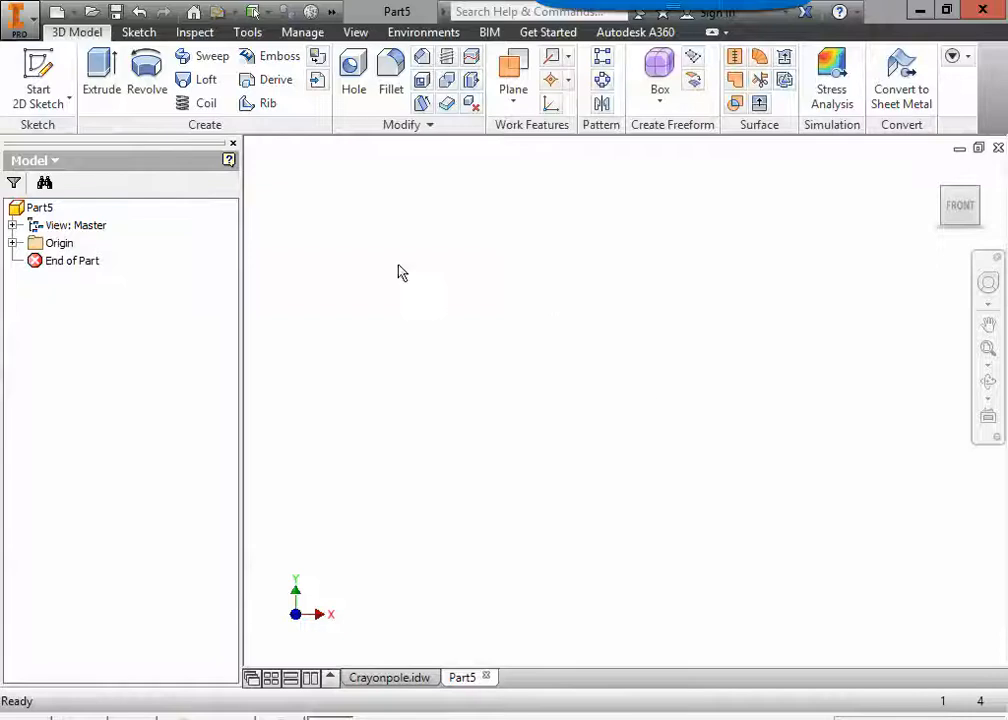
left_click(38, 64)
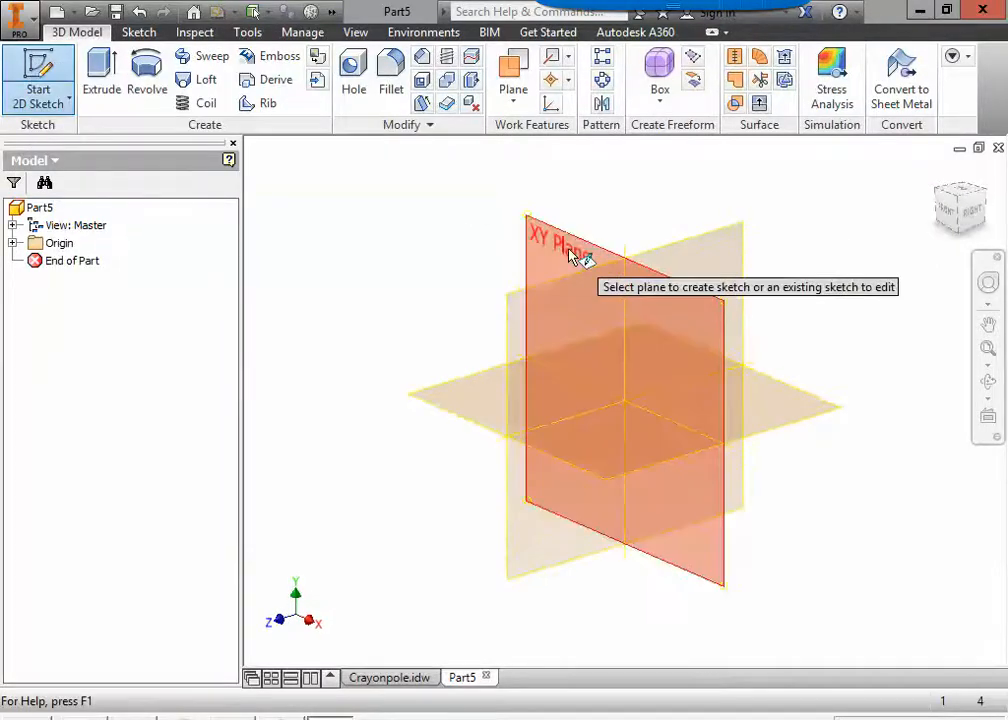
left_click(567, 249)
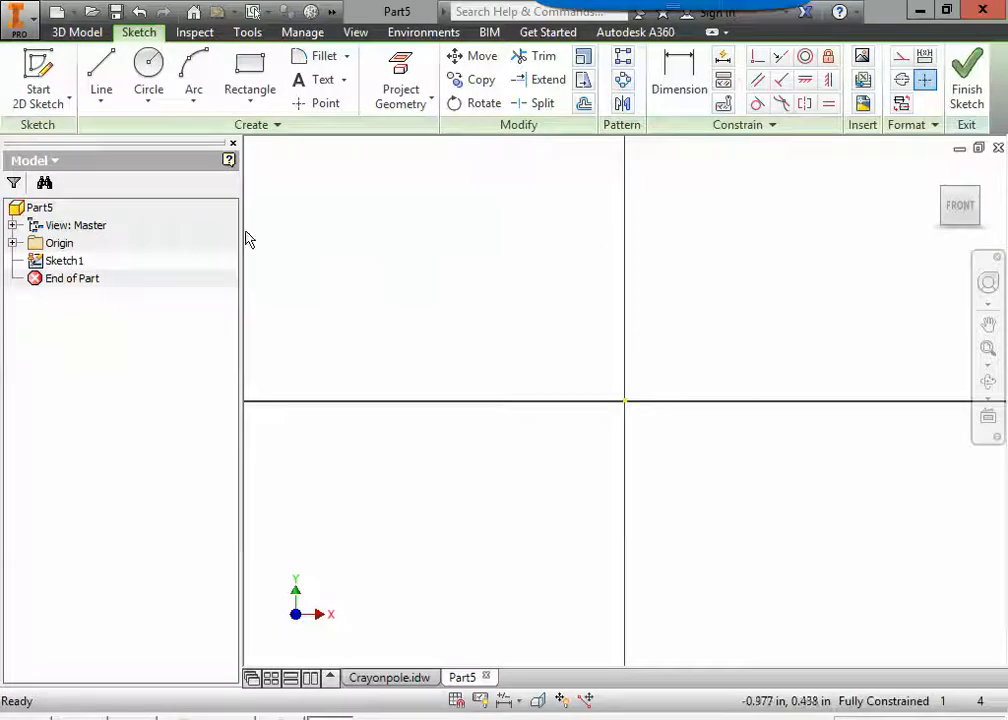
Check the base width and the two height dimensions of the profile in the Crayonpole.idw drawing.
left_click(392, 677)
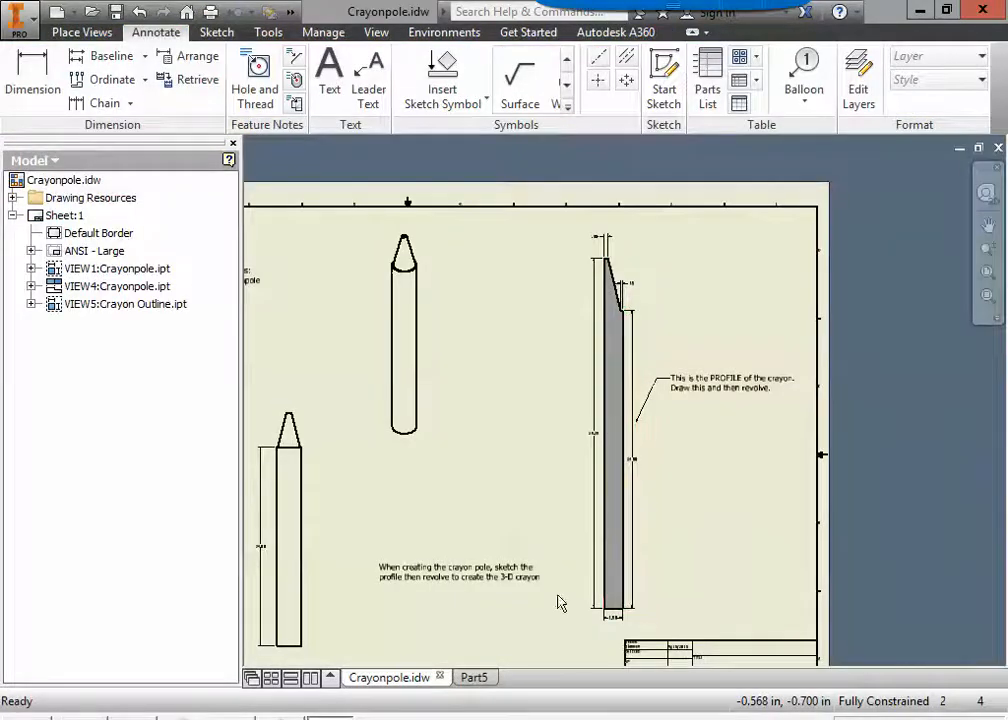
scroll(612, 620, "up", 5)
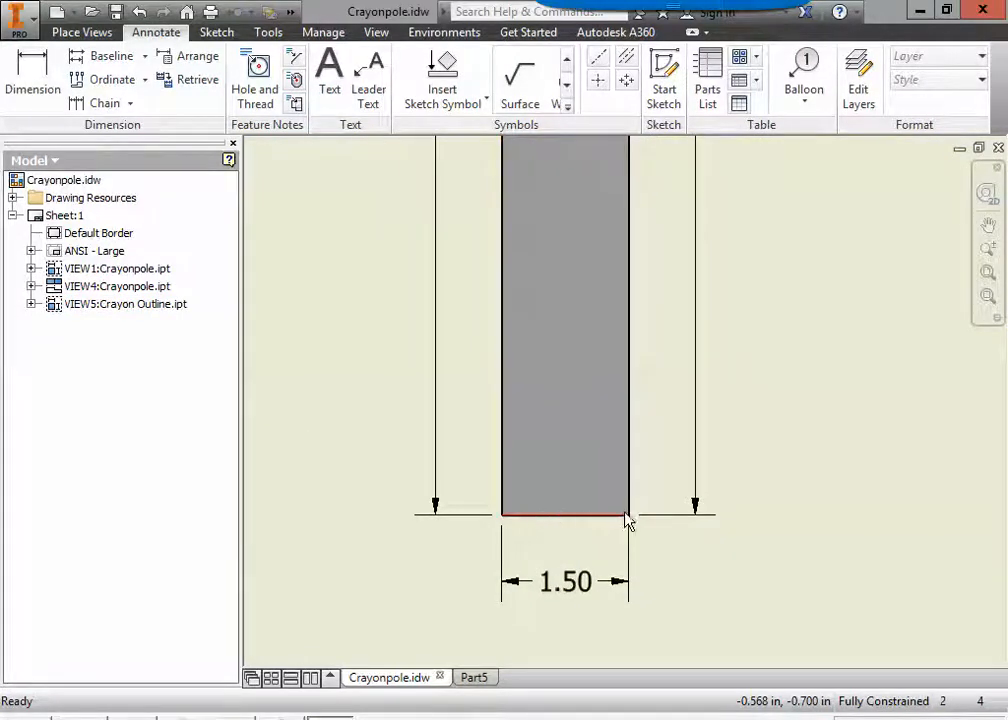
middle_click_drag(657, 479, 673, 596)
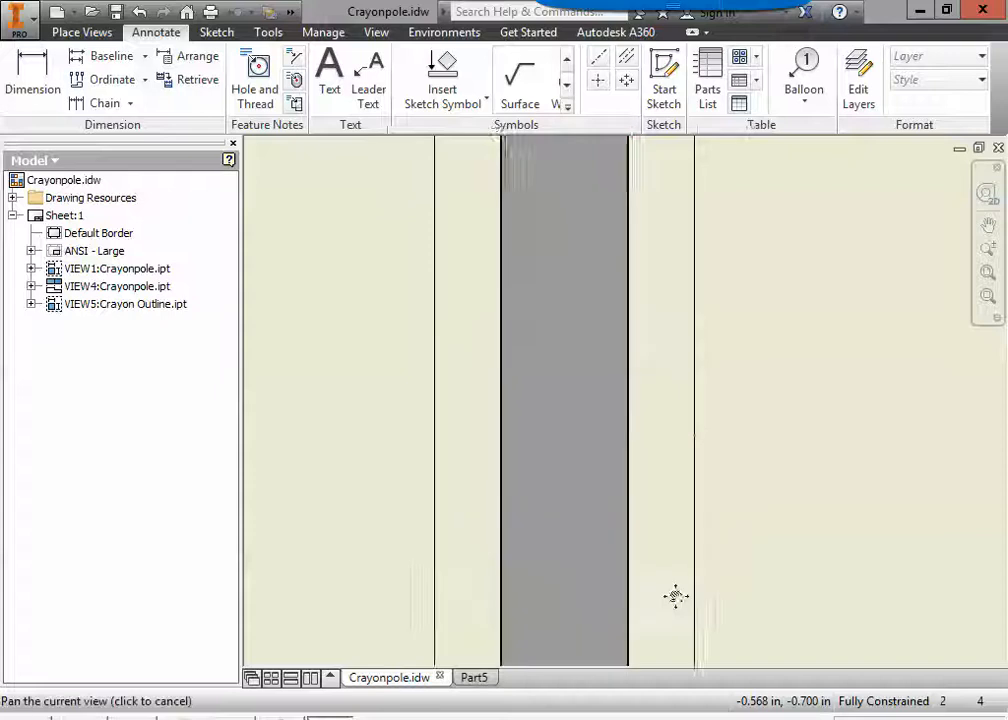
scroll(672, 555, "down", 3)
middle_click_drag(704, 412, 652, 594)
scroll(640, 527, "down", 2)
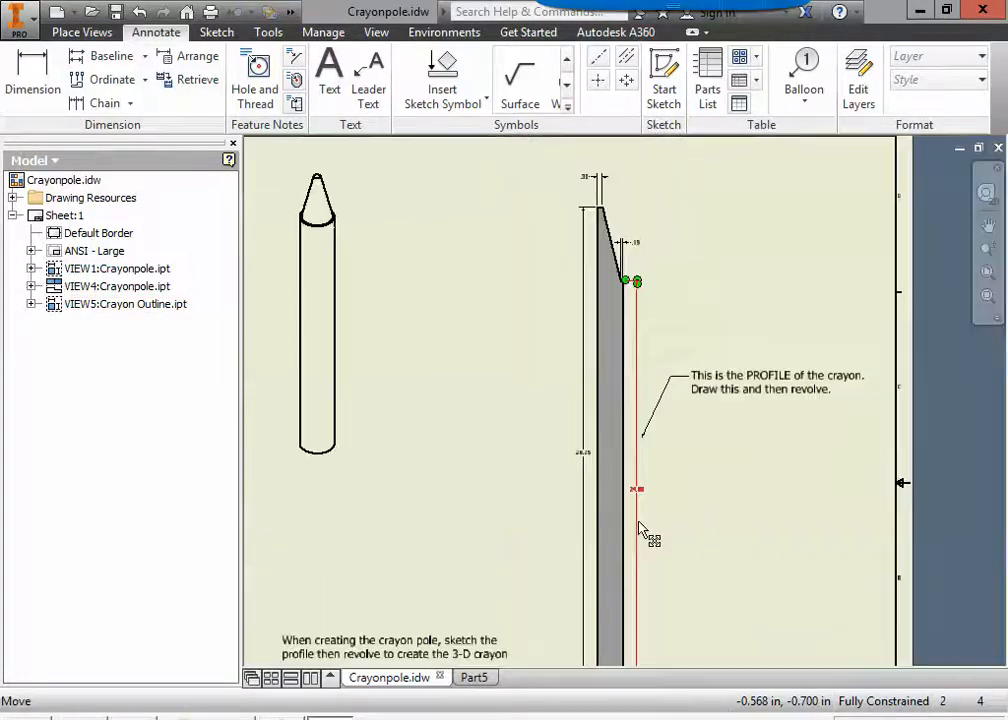
scroll(643, 508, "up", 3)
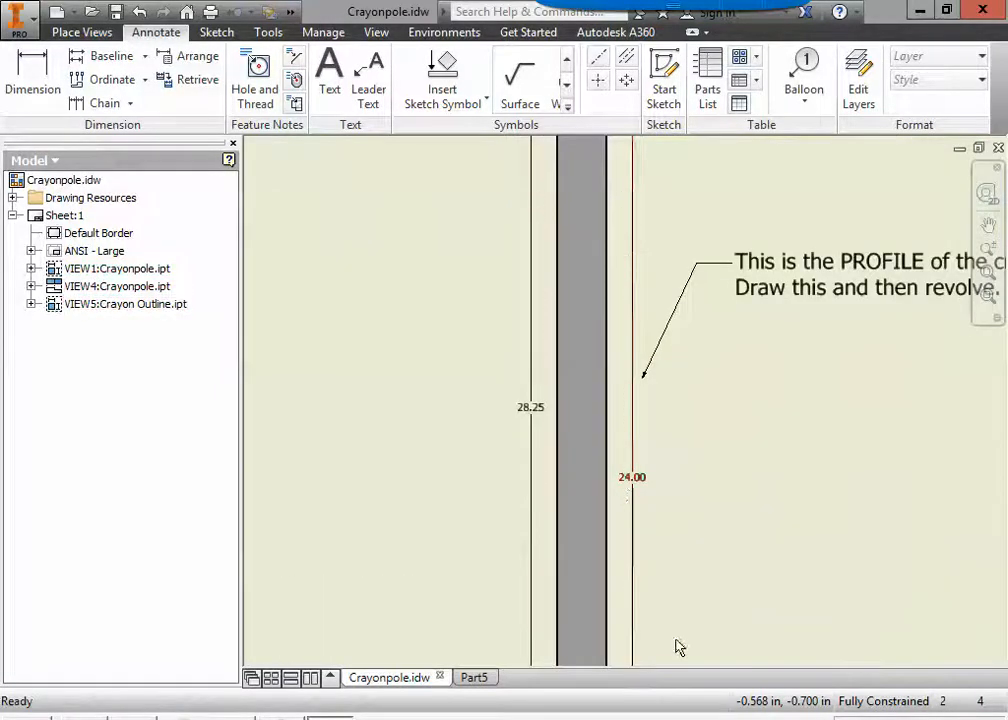
middle_click_drag(675, 648, 653, 457)
In the Part5 sketch, draw a 1.5 in horizontal line from the origin along positive X as the profile's base.
left_click(476, 677)
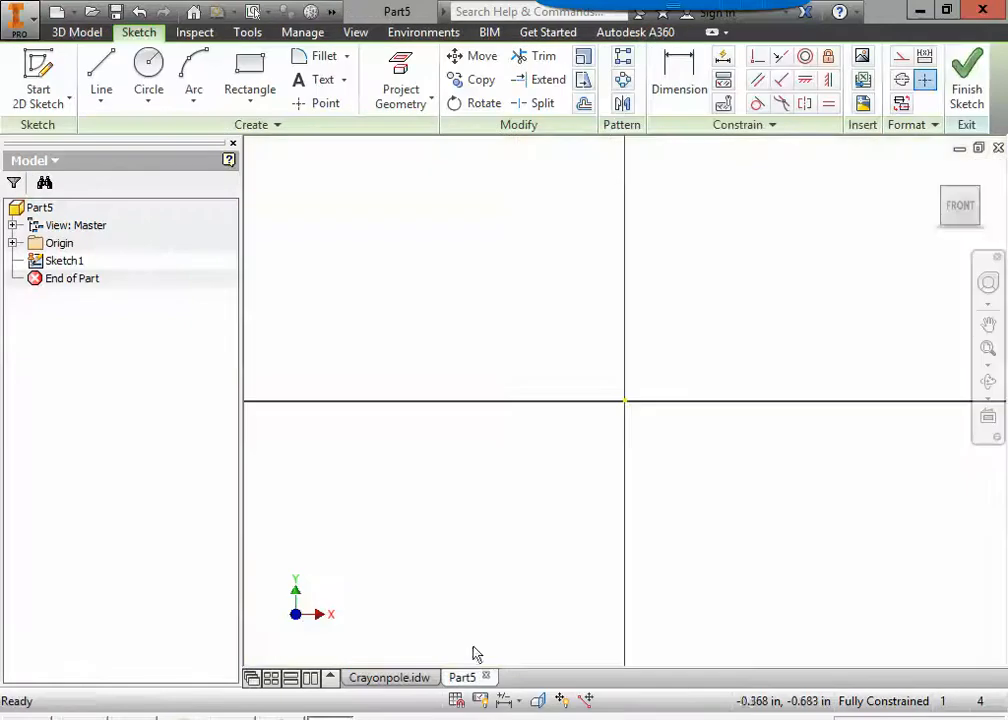
left_click(101, 80)
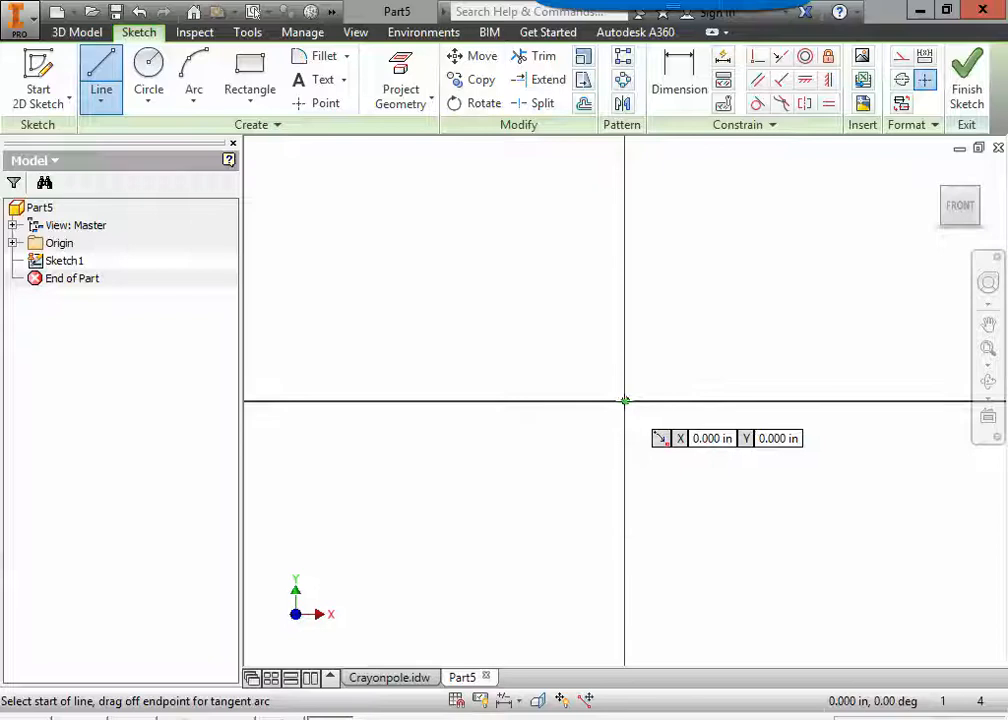
left_click(624, 401)
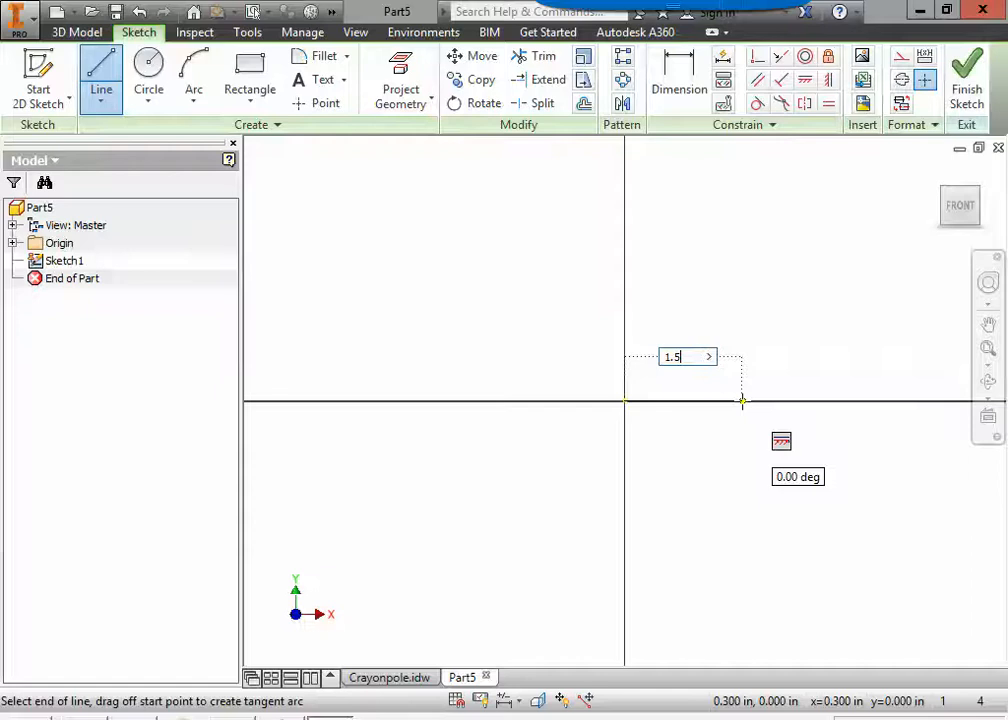
key("Tab")
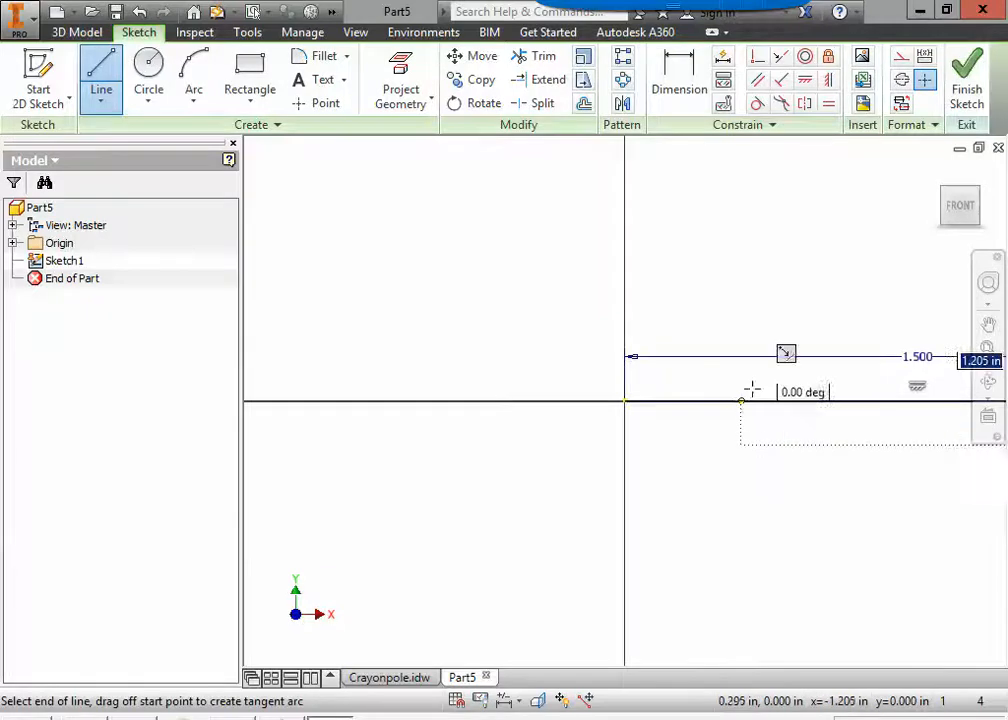
scroll(784, 456, "down", 5)
middle_click_drag(801, 483, 488, 522)
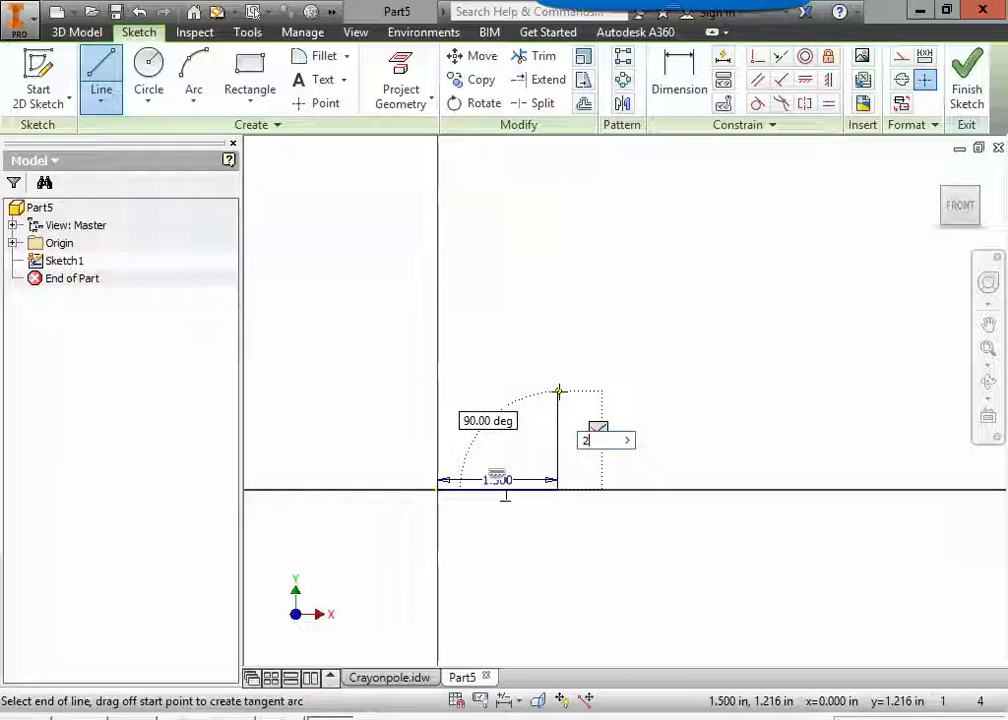
Draw a 24 in vertical line upward from the outer end of the 1.5 in base line.
key("Return")
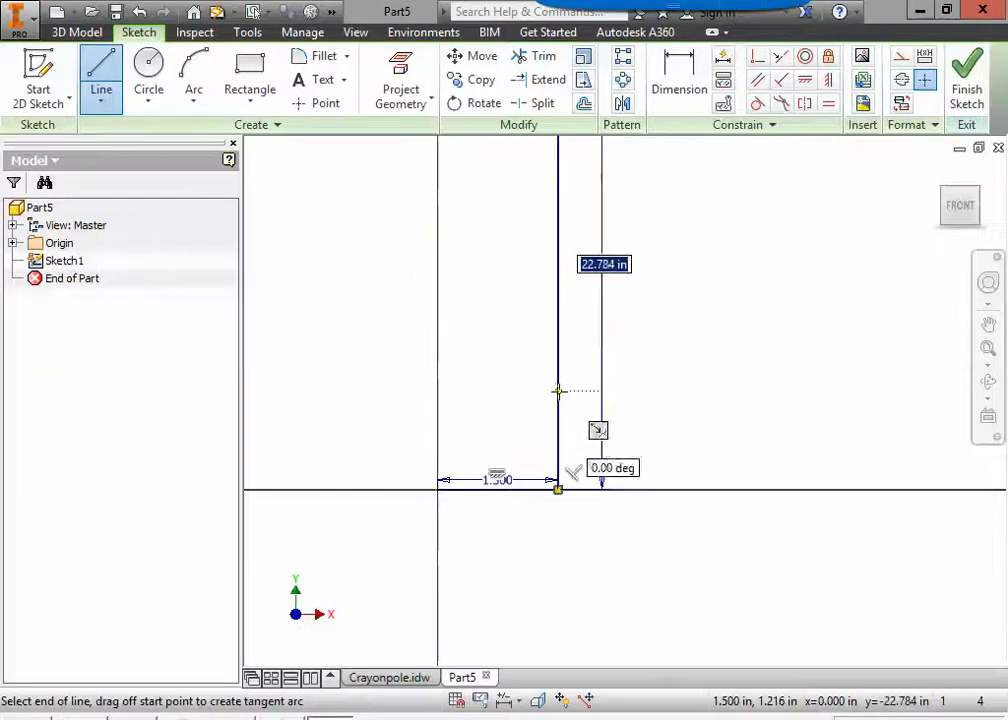
scroll(614, 373, "up", 4)
middle_click_drag(613, 373, 570, 548)
scroll(578, 500, "up", 2)
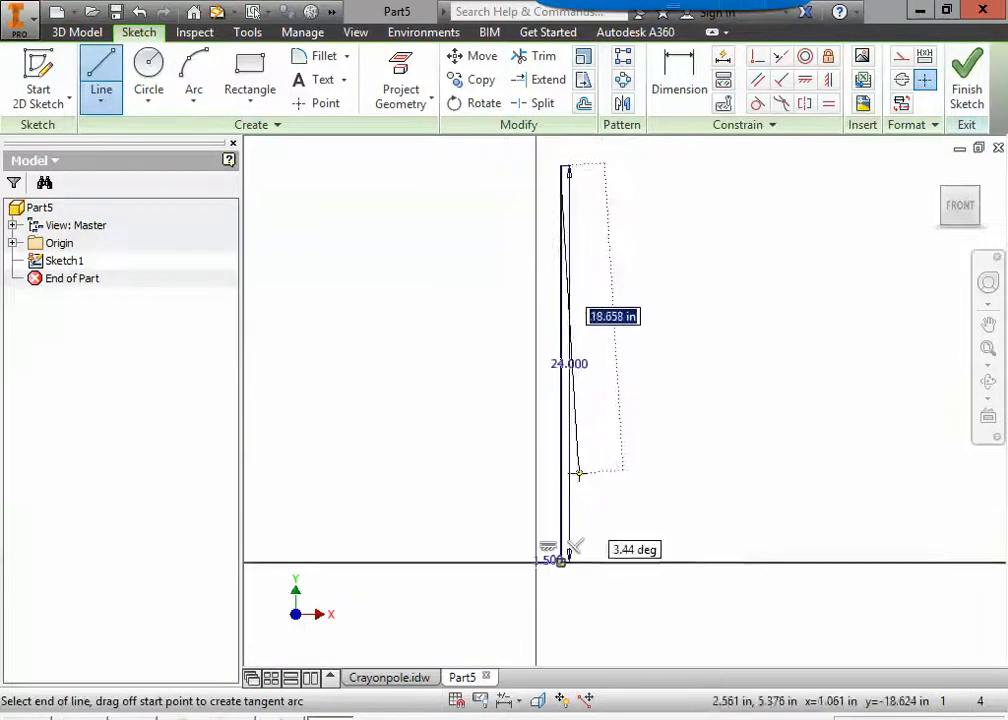
middle_click_drag(580, 473, 586, 550)
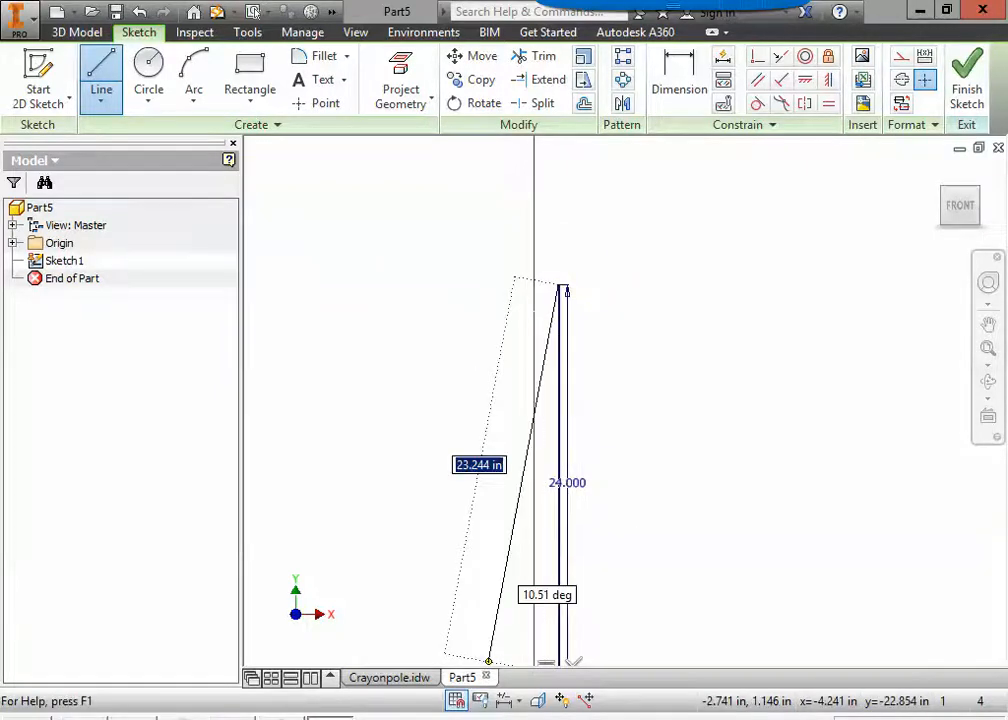
Check the direction and width of the small shoulder above the outer edge in the Crayonpole.idw drawing.
left_click(416, 677)
scroll(620, 275, "up", 4)
mouse_move(620, 304)
middle_mouse_down()
mouse_move(630, 310)
mouse_move(586, 510)
middle_mouse_up()
scroll(574, 360, "down", 6)
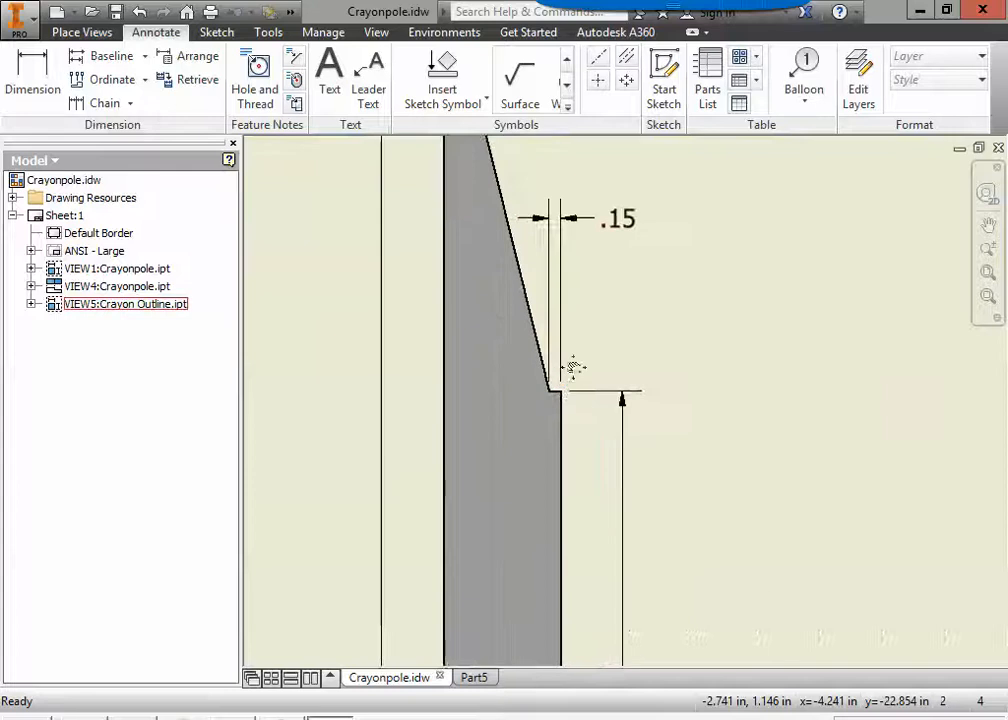
middle_click_drag(574, 367, 562, 450)
scroll(560, 455, "down", 3)
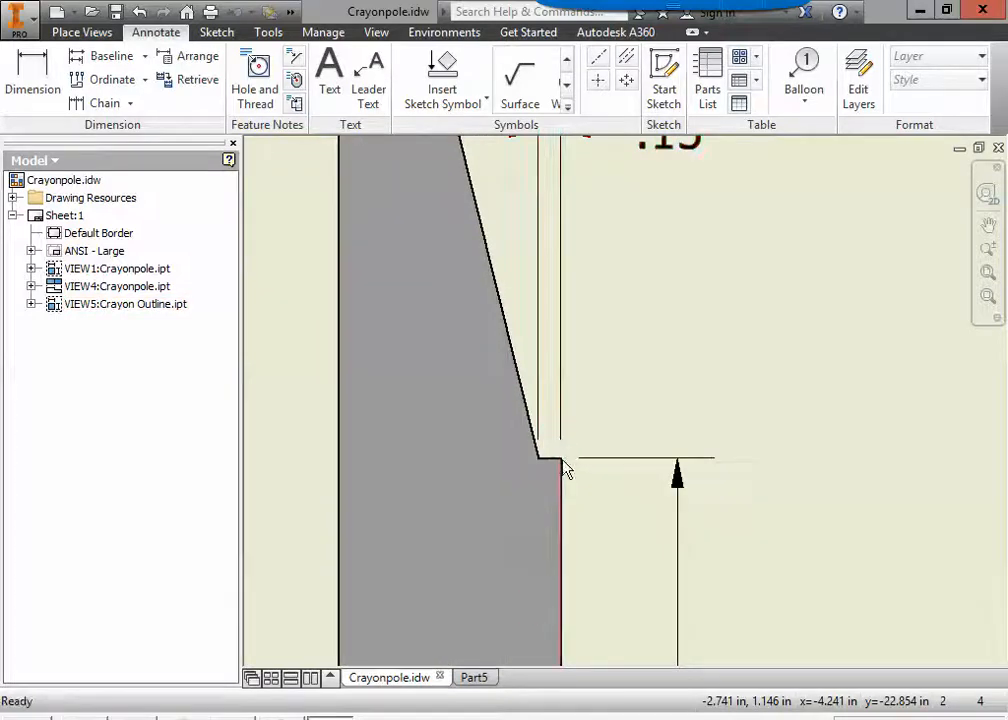
scroll(565, 470, "up", 4)
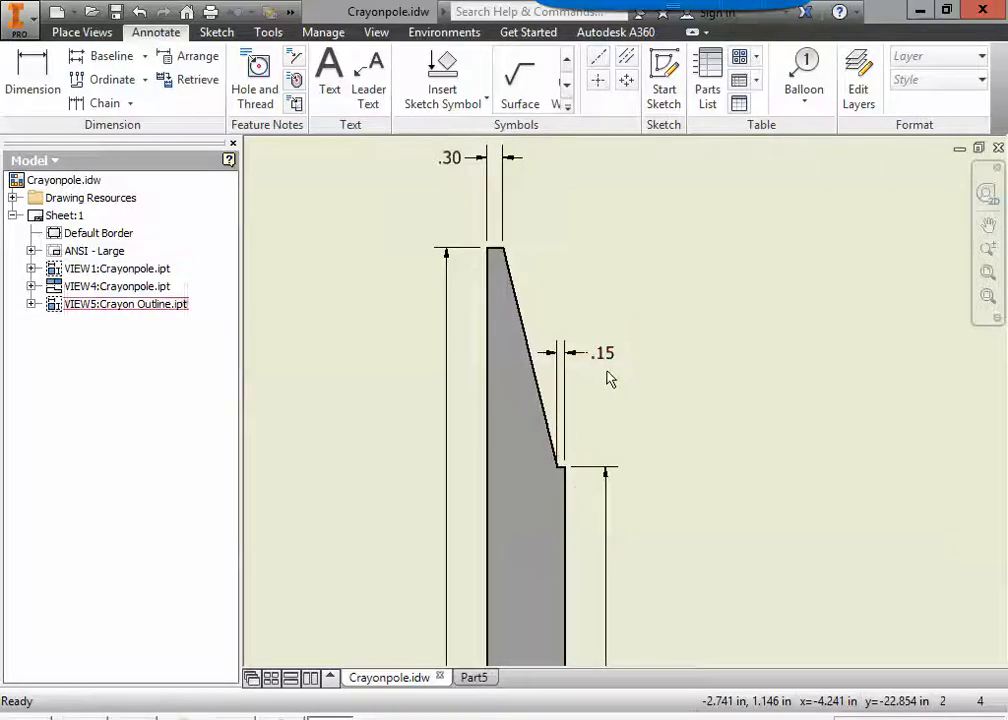
In the Part5 sketch, draw a 0.15 in horizontal shoulder line inward from the outer edge's upper end and end the line chain.
left_click(474, 677)
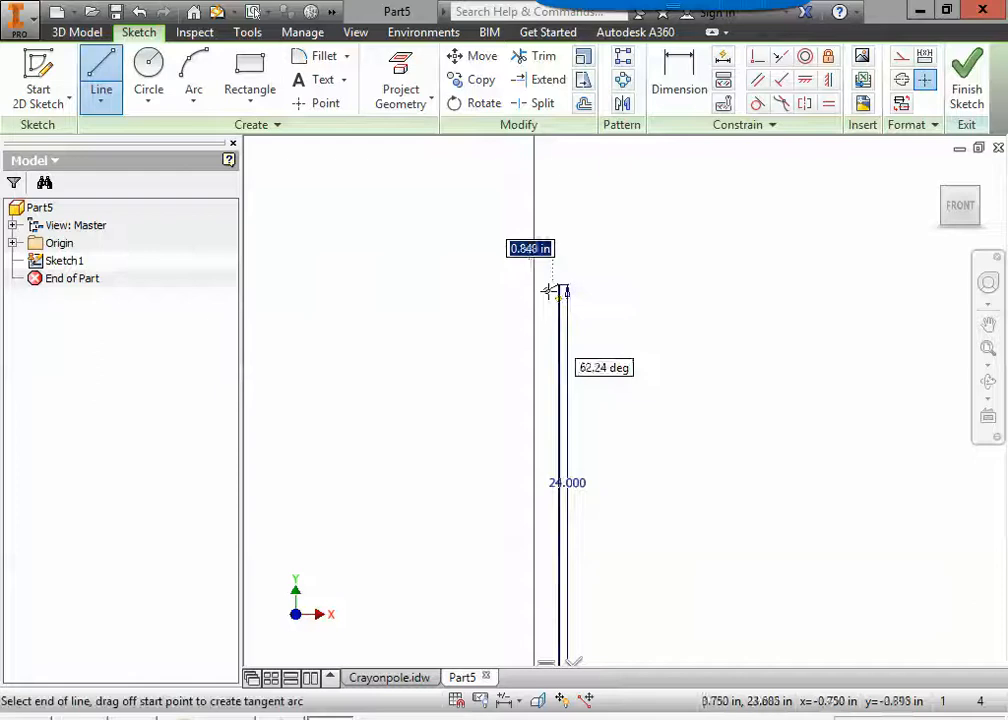
scroll(553, 285, "down", 5)
scroll(553, 283, "up", 4)
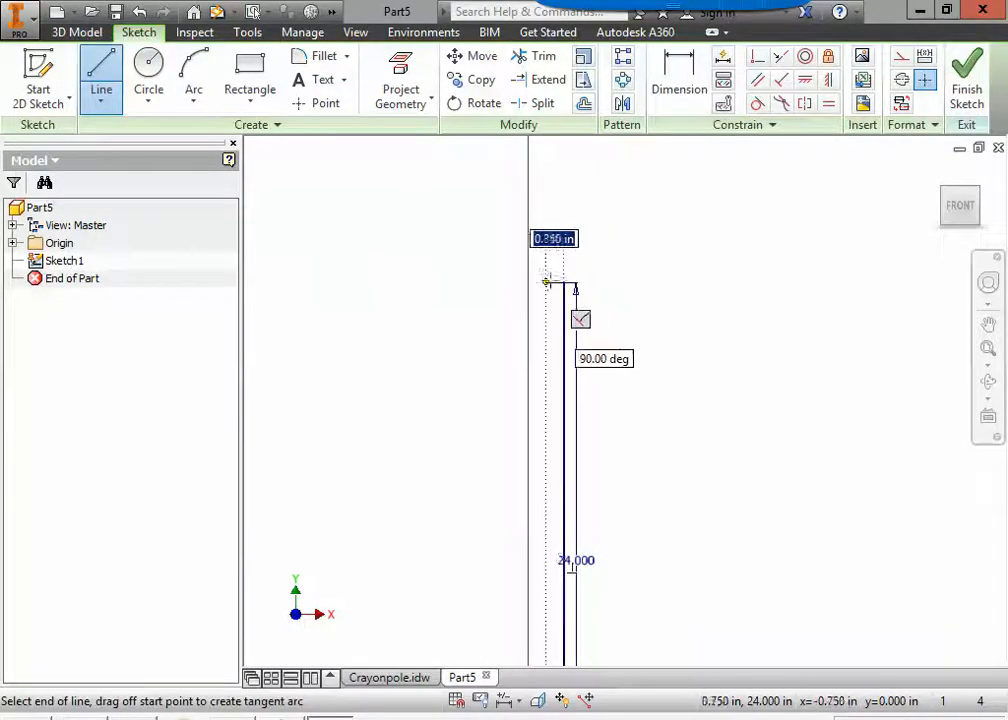
scroll(553, 280, "down", 8)
middle_click_drag(562, 279, 534, 352)
scroll(534, 352, "down", 5)
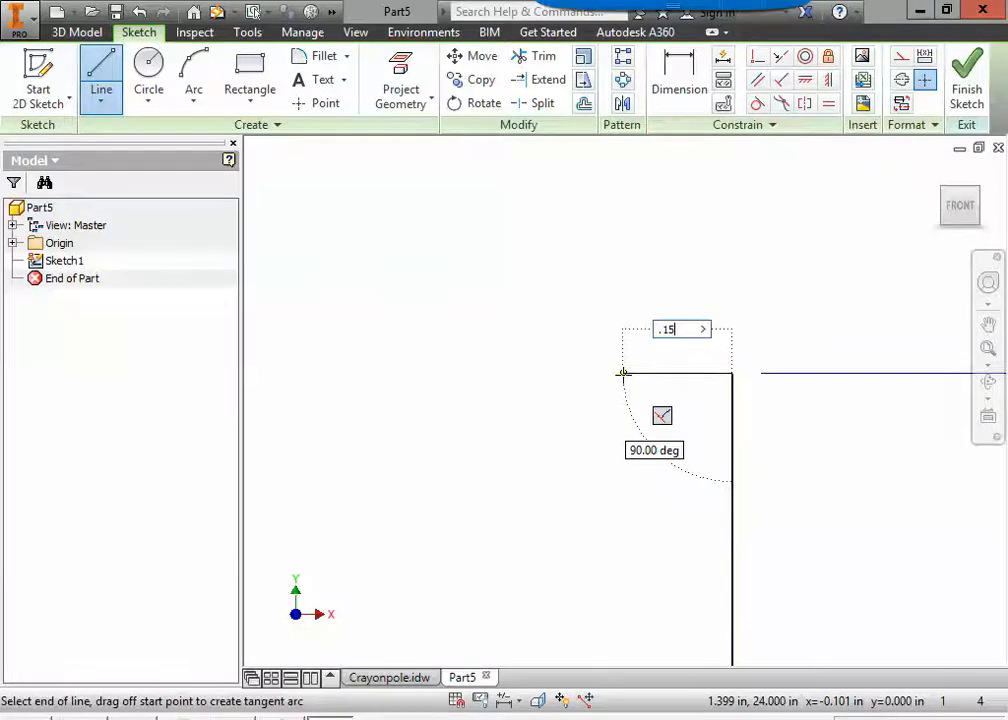
key("Return")
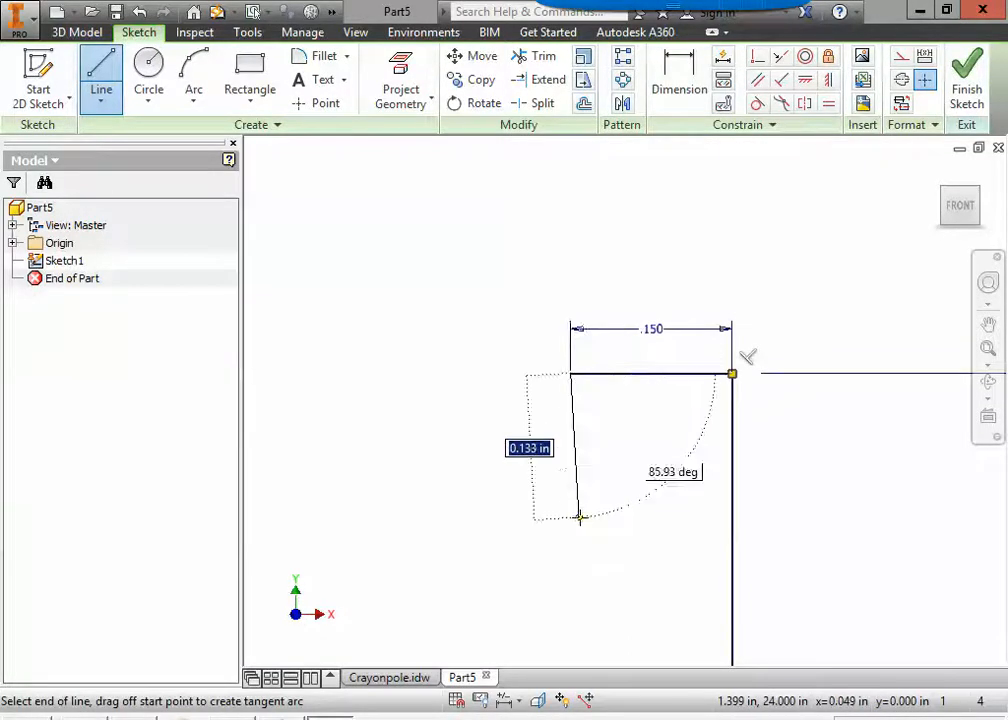
scroll(579, 519, "up", 8)
mouse_move(518, 487)
middle_mouse_down()
mouse_move(463, 354)
mouse_move(403, 275)
middle_mouse_up()
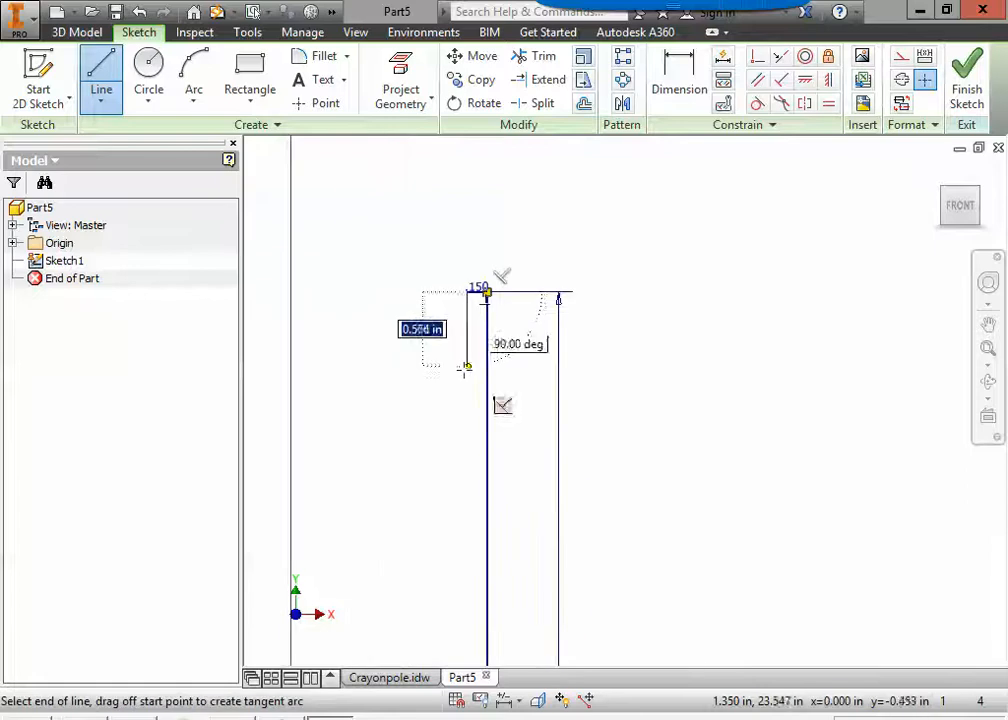
scroll(421, 365, "up", 6)
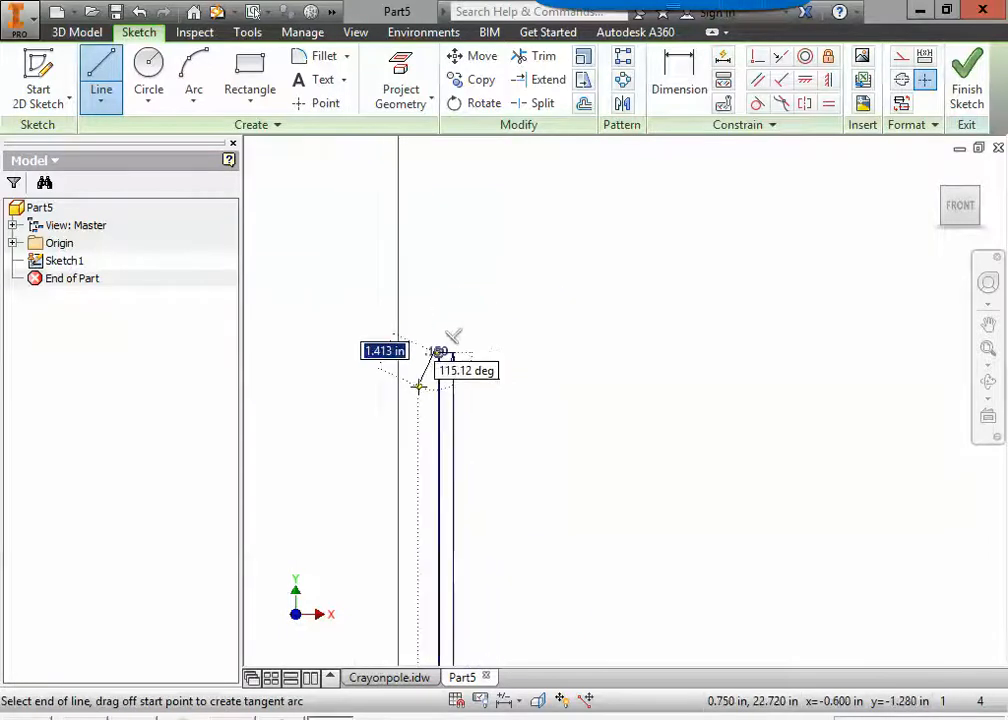
key("Escape")
key("Escape")
scroll(405, 495, "up", 4)
middle_click_drag(415, 530, 544, 415)
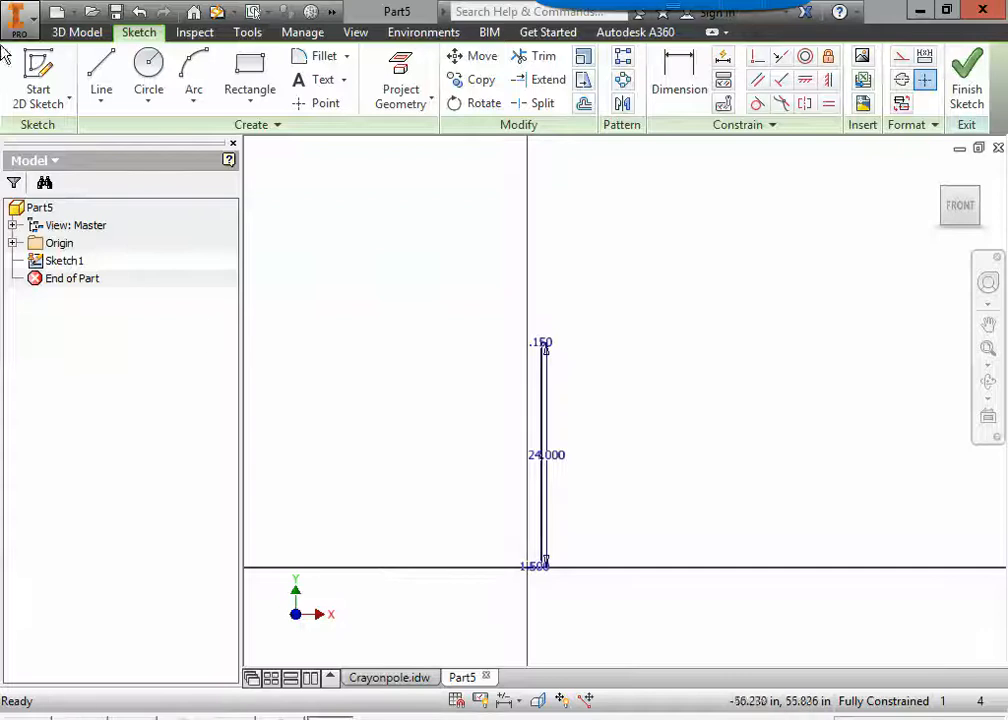
Check the profile's bottom inner corner and the overall height dimension of its straight inner edge in the Crayonpole.idw drawing.
left_click(103, 85)
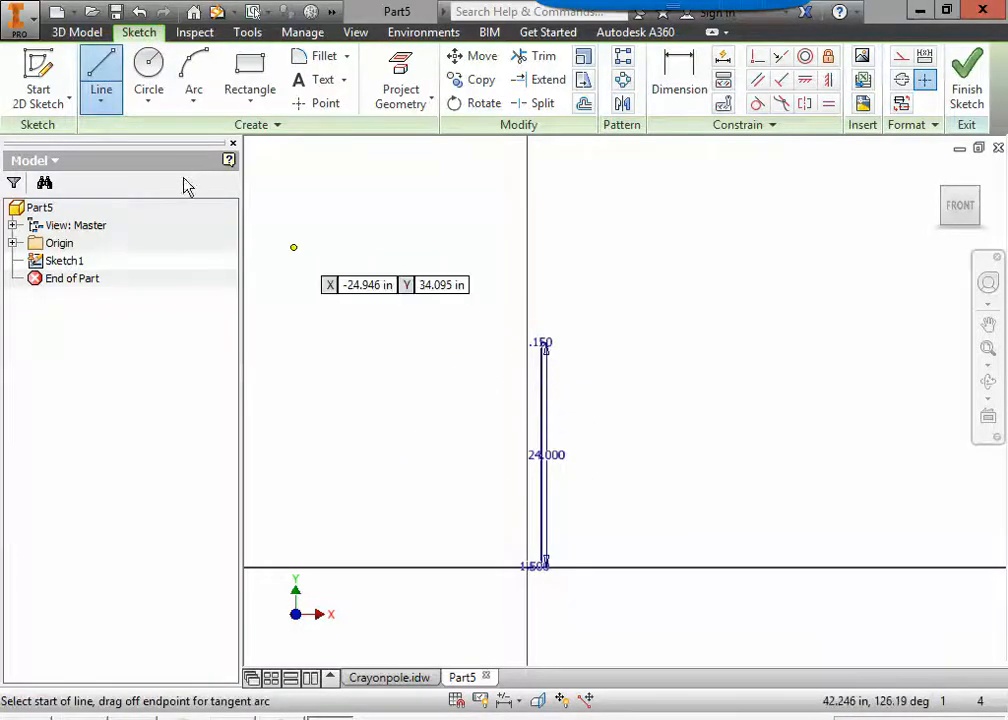
left_click(405, 677)
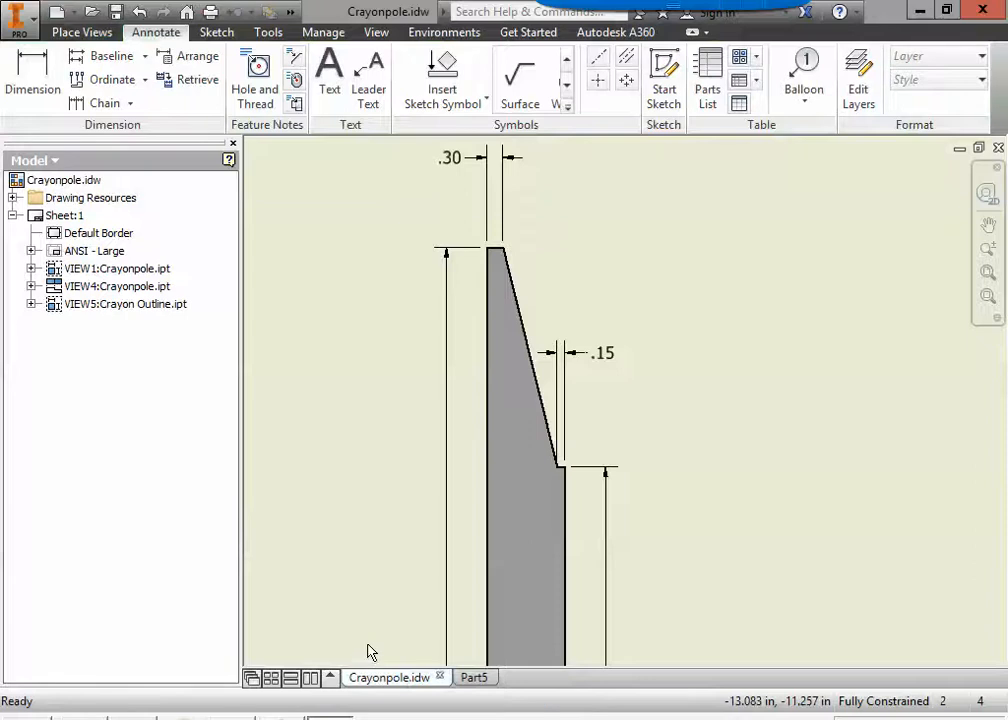
scroll(495, 605, "down", 5)
middle_click_drag(467, 292, 466, 265)
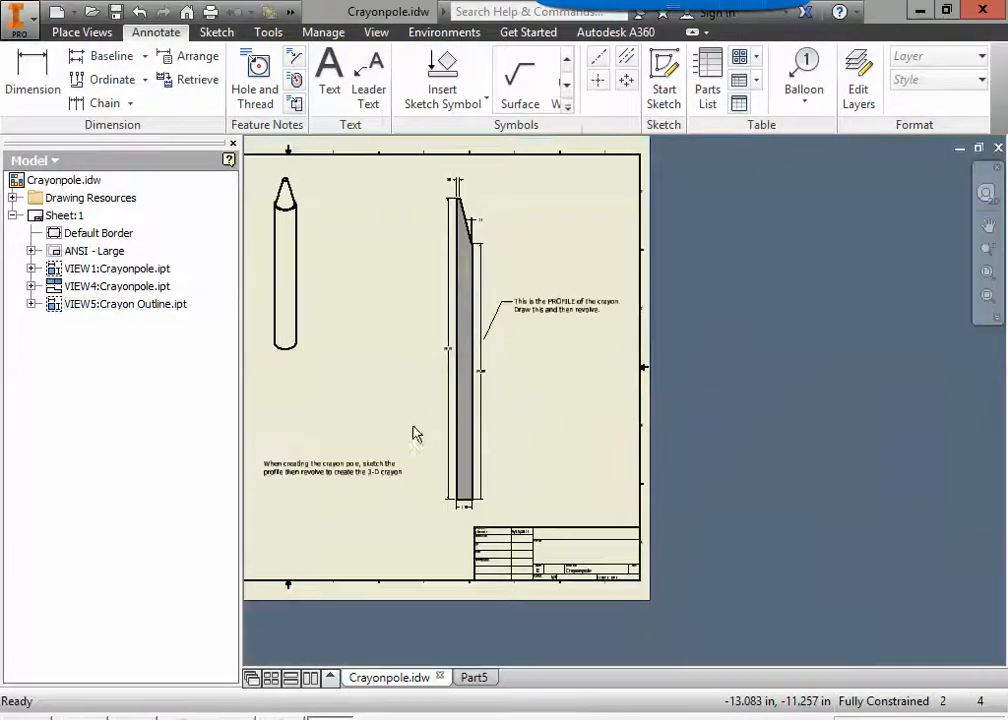
scroll(427, 476, "down", 5)
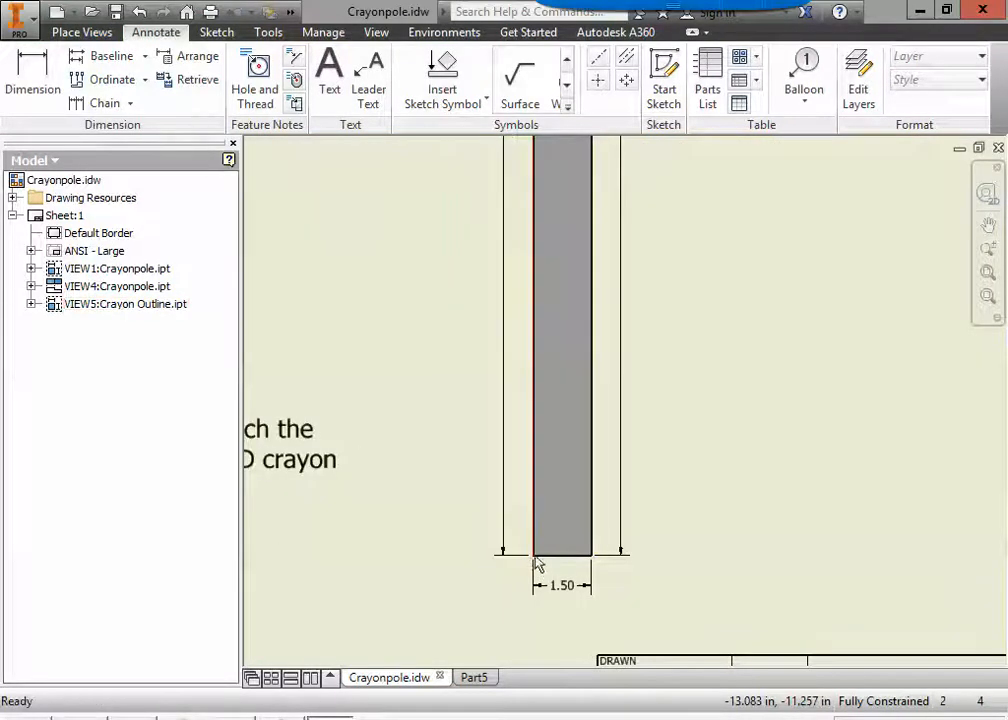
middle_click_drag(560, 430, 535, 558)
scroll(552, 445, "down", 3)
scroll(551, 440, "up", 3)
scroll(518, 350, "up", 3)
scroll(516, 350, "down", 4)
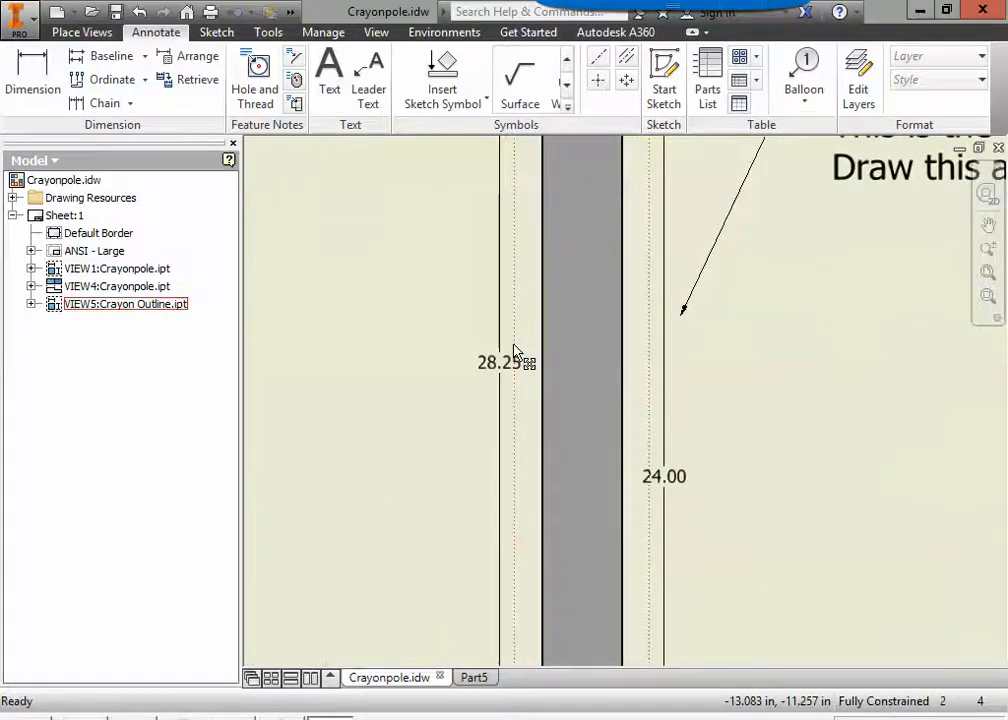
scroll(553, 414, "up", 1)
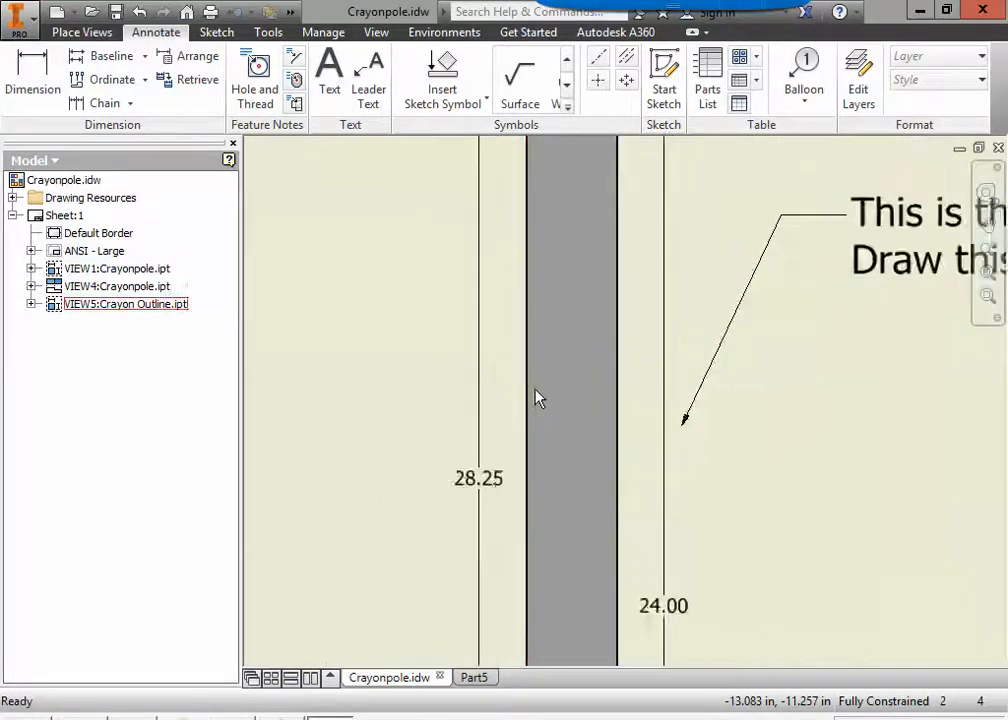
Follow the profile's inner edge up to the flat tip and check the tip's width dimension.
scroll(538, 398, "up", 3)
middle_click_drag(537, 386, 512, 549)
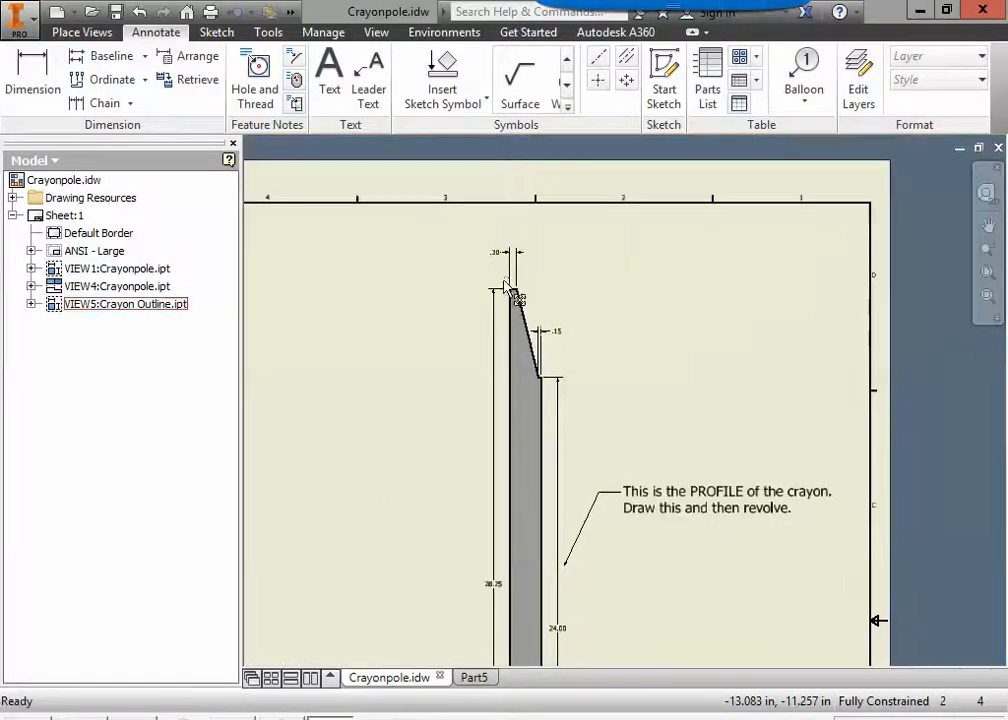
scroll(510, 289, "down", 3)
middle_click_drag(508, 292, 520, 392)
scroll(520, 392, "down", 2)
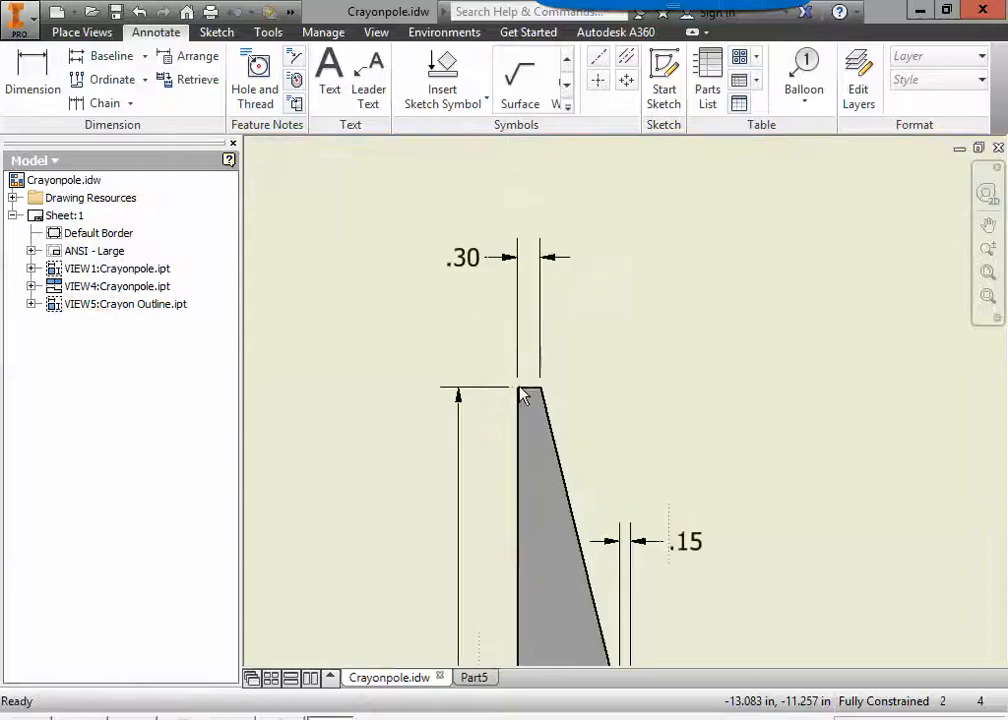
scroll(520, 392, "down", 2)
middle_click_drag(522, 400, 525, 480)
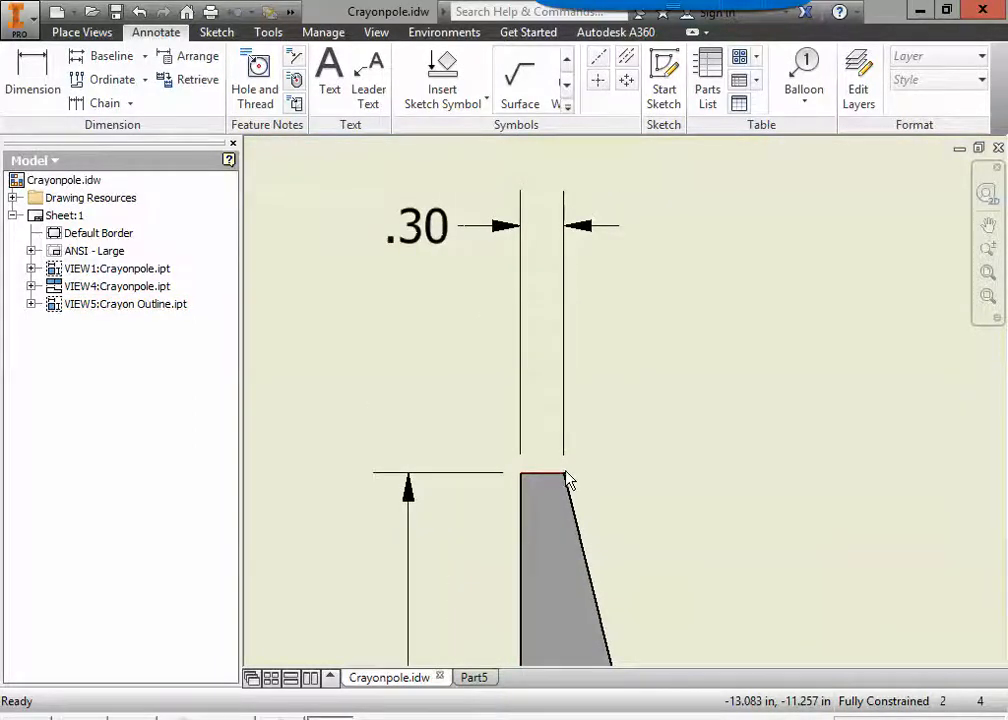
left_click(540, 520)
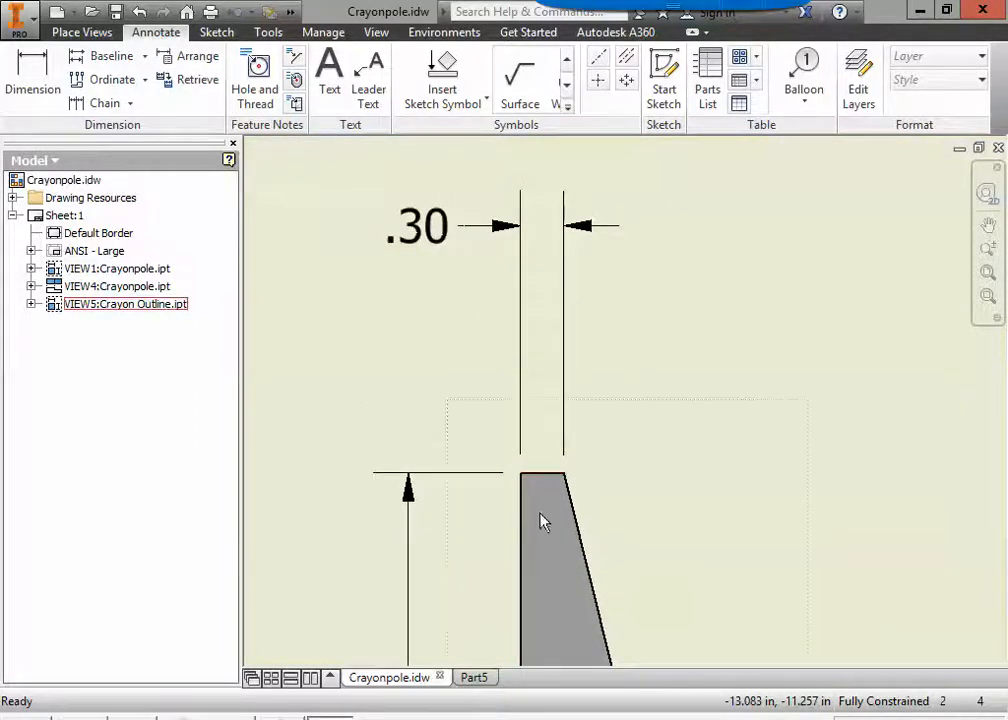
In the Part5 sketch, draw a 28.25 in vertical line upward from the origin as the profile's inner edge.
left_click(474, 679)
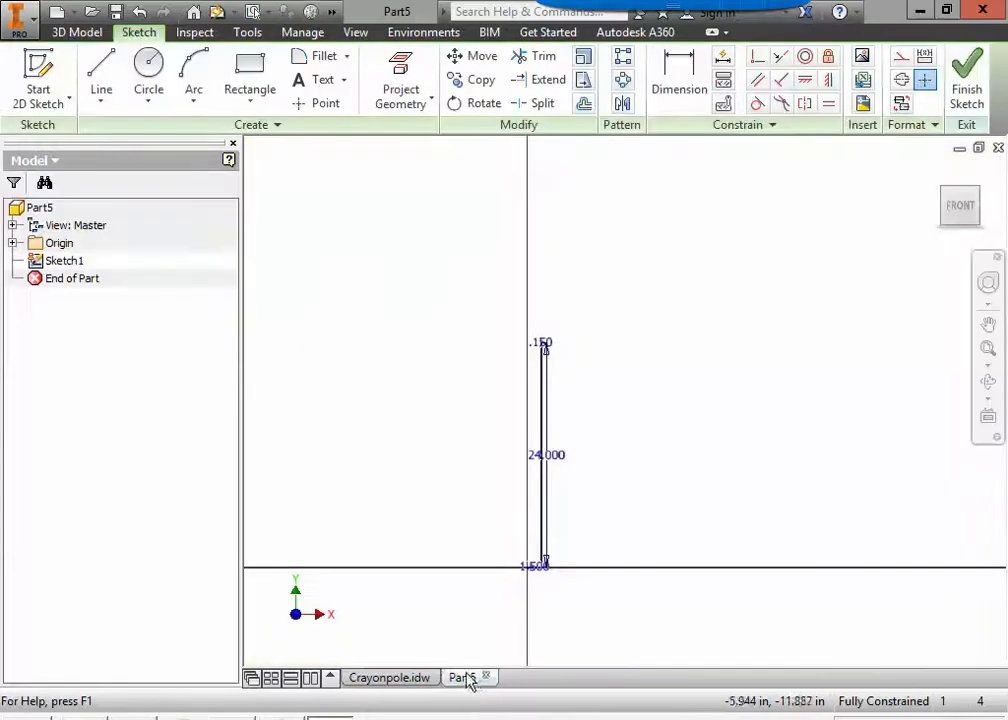
left_click(106, 79)
scroll(522, 541, "down", 5)
middle_click_drag(506, 500, 426, 277)
scroll(468, 427, "down", 2)
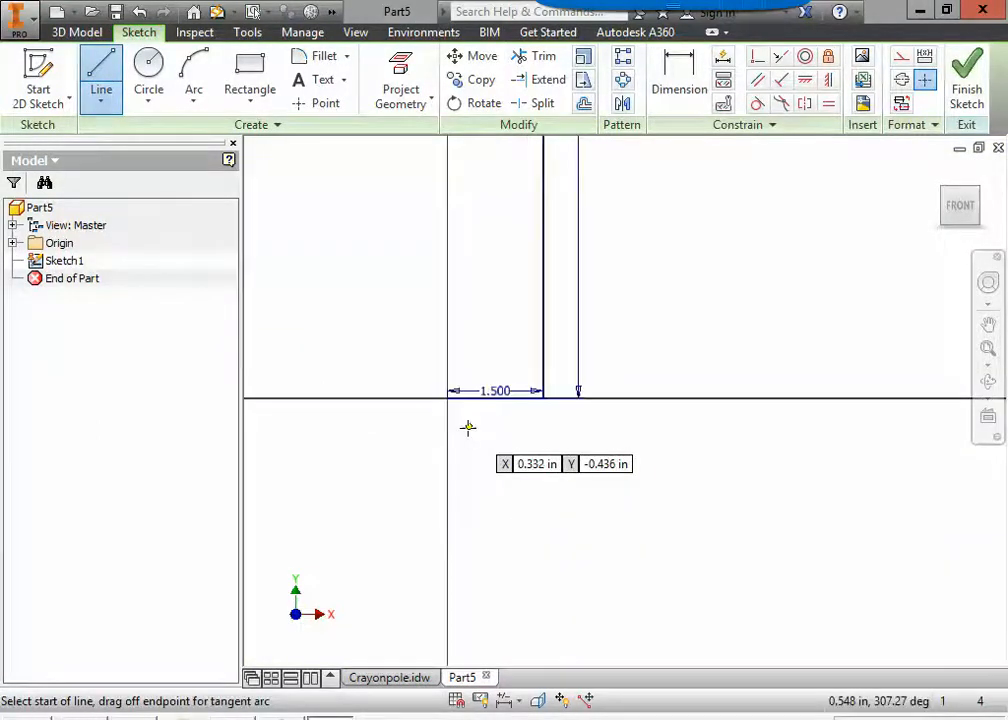
left_click(447, 398)
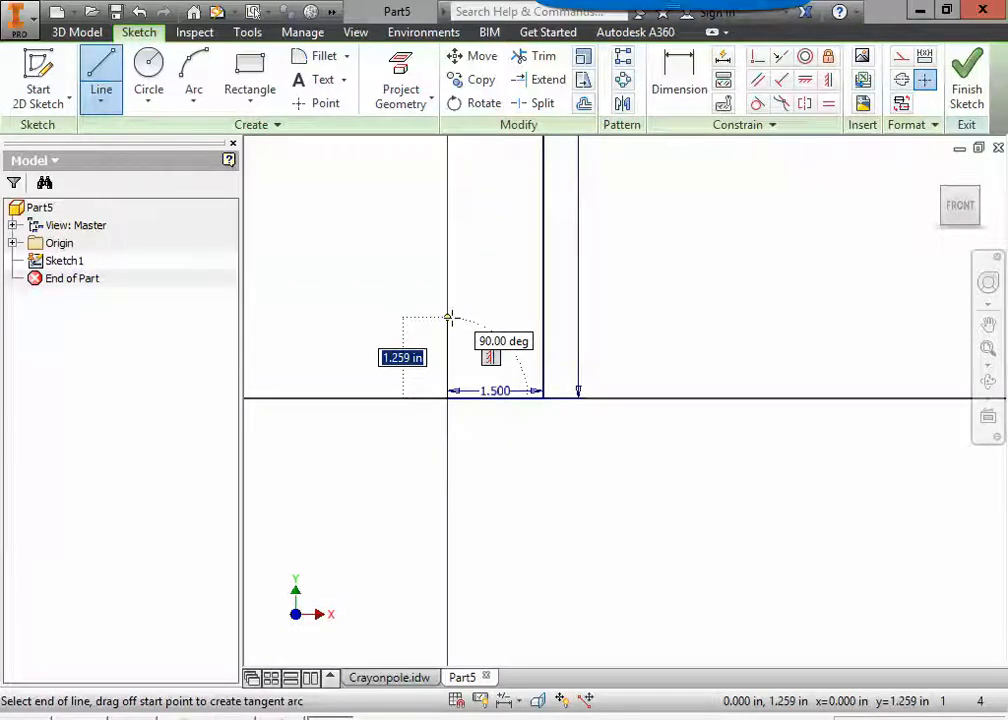
type("28")
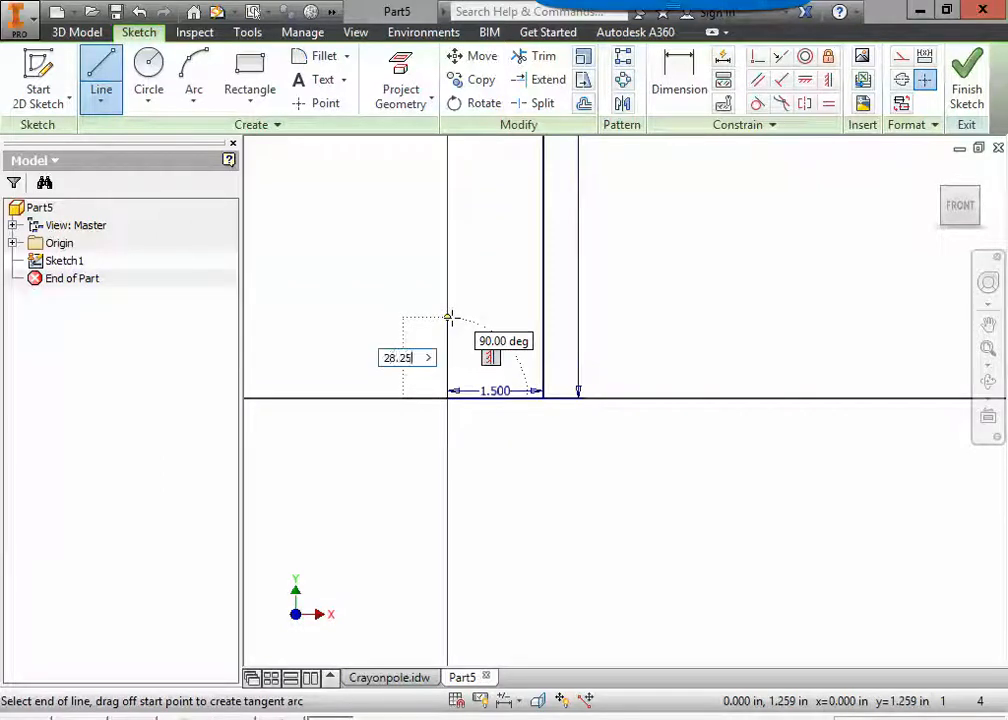
type(".25")
key("Return")
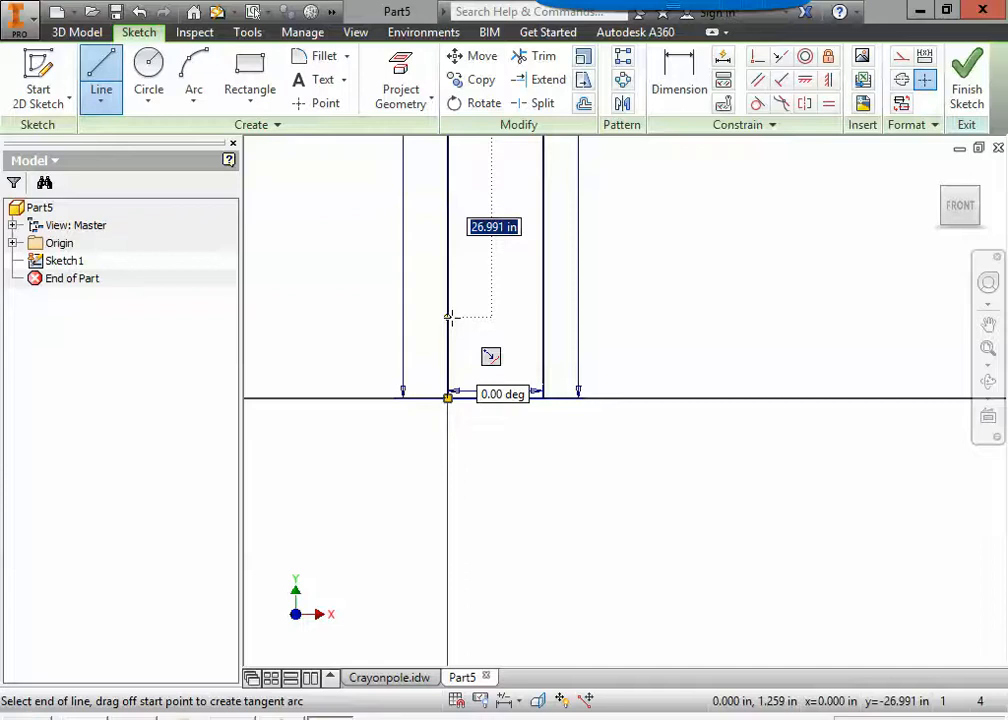
Draw a 0.3 in horizontal line outward from the inner edge's upper end as the flat tip.
scroll(474, 265, "up", 5)
middle_click_drag(474, 262, 405, 675)
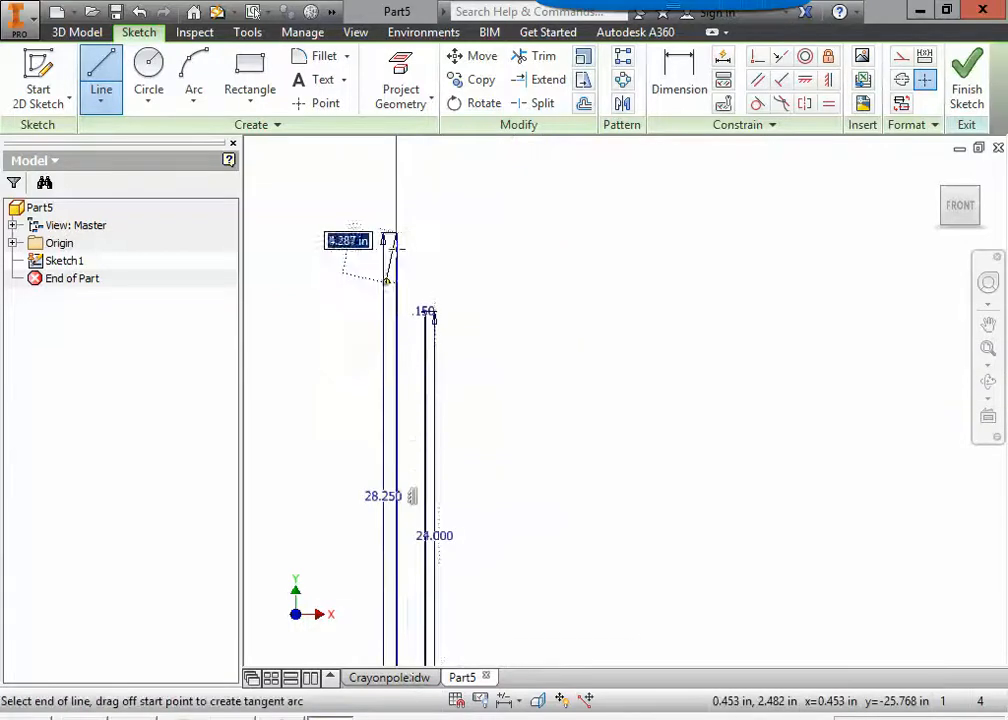
scroll(389, 244, "down", 5)
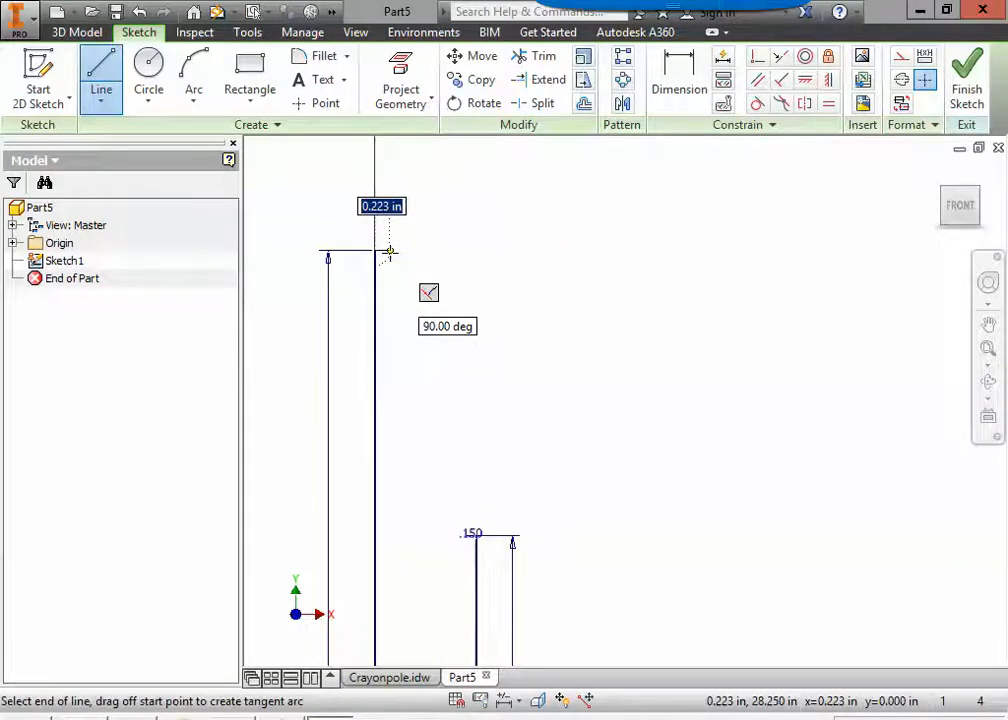
type(".3")
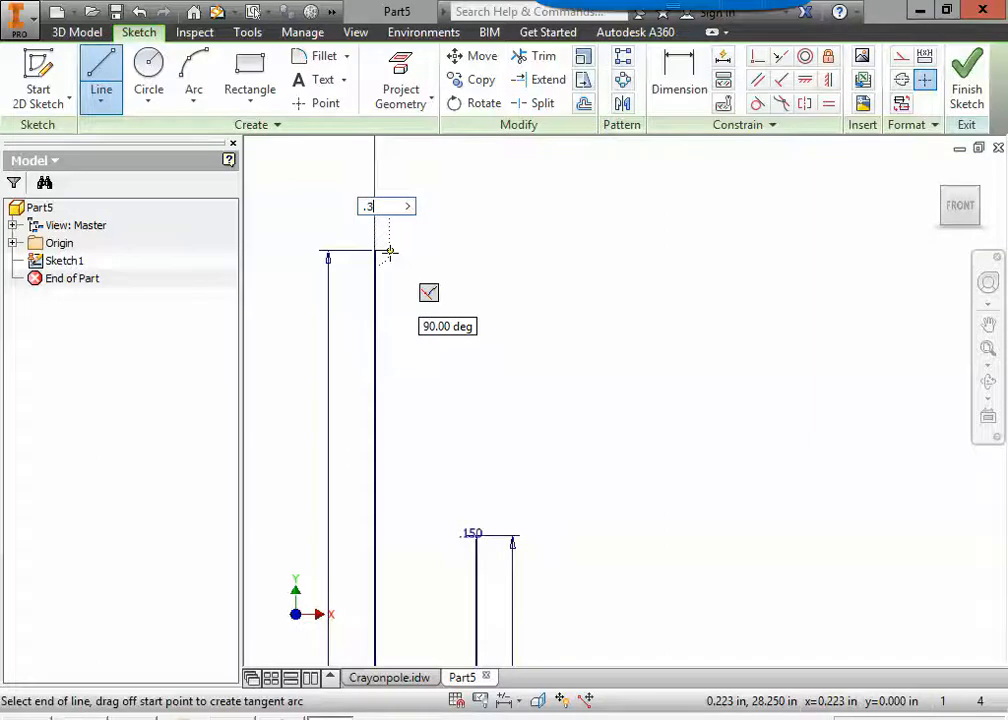
key("Return")
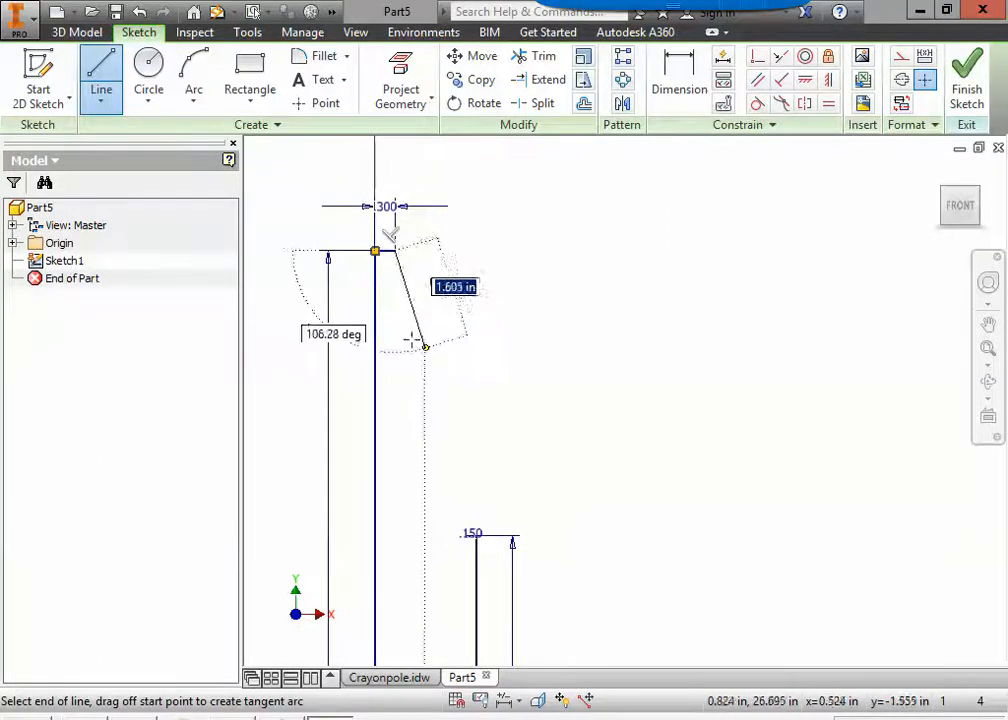
Close the profile with a sloped line from the flat tip's outer end to the shoulder's inner endpoint.
mouse_move(428, 493)
middle_mouse_down()
mouse_move(441, 466)
mouse_move(421, 391)
middle_mouse_up()
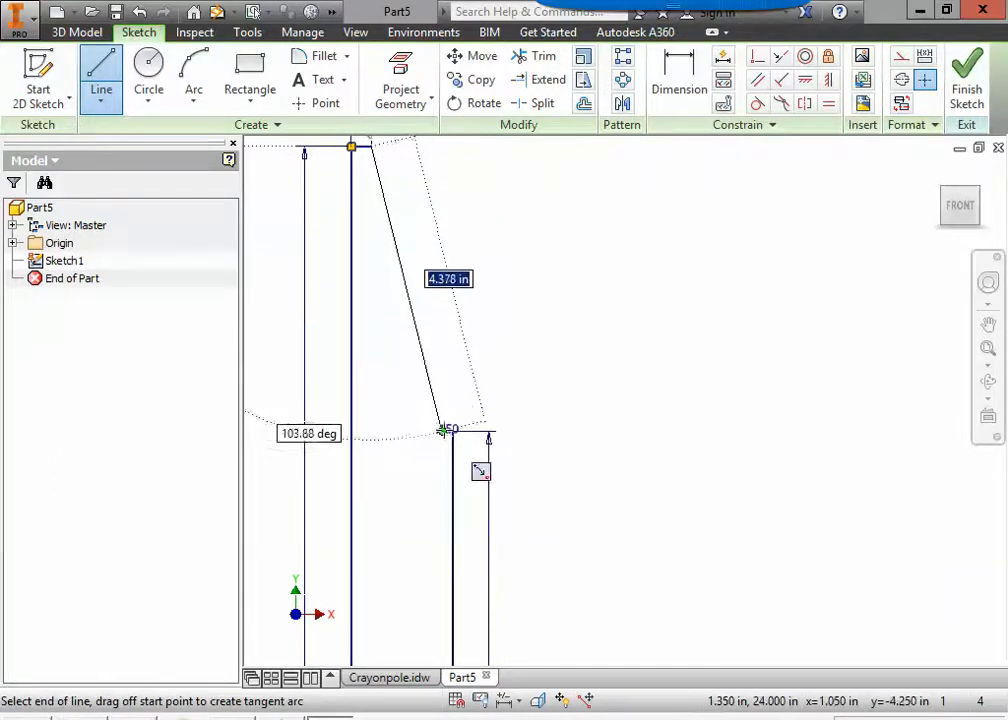
scroll(450, 425, "down", 4)
scroll(412, 438, "down", 2)
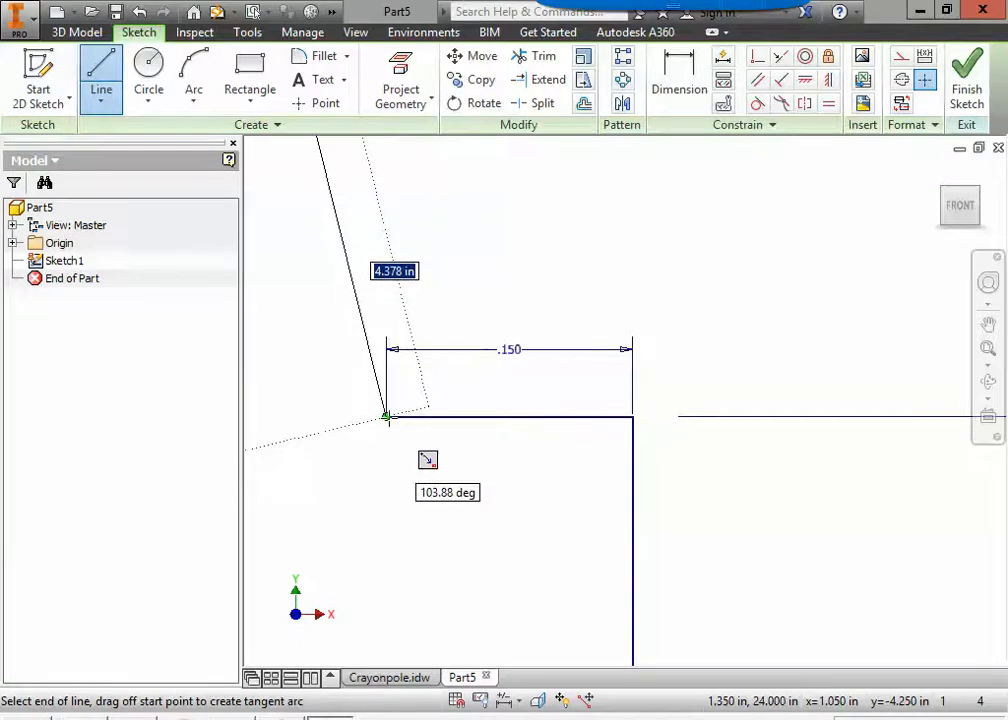
left_click(386, 417)
scroll(375, 420, "up", 4)
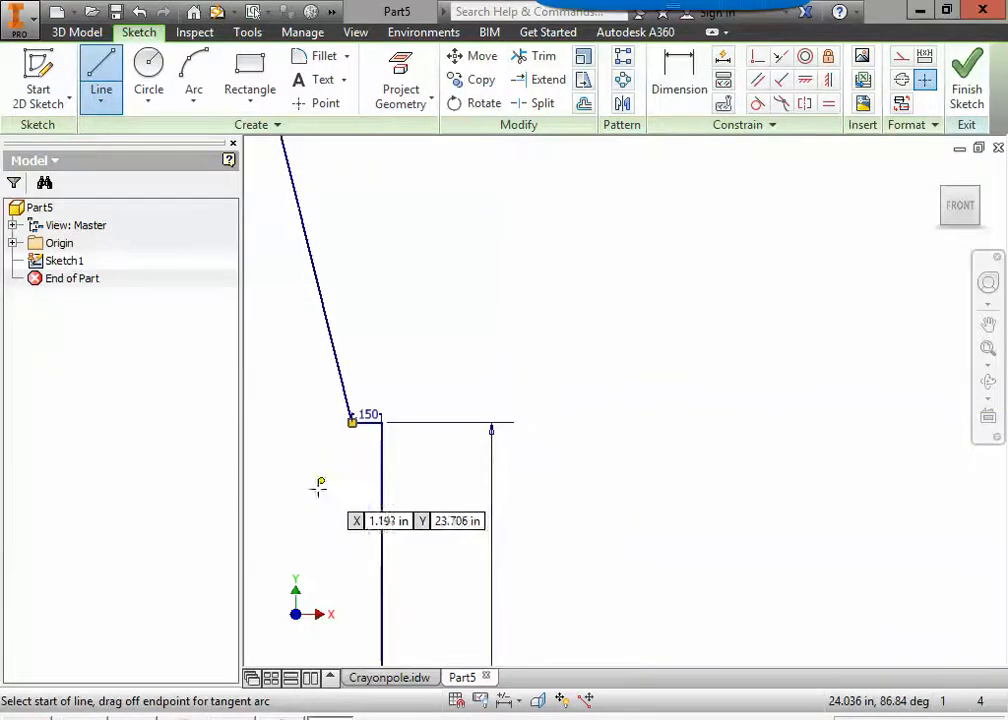
End line drawing, finish the closed half-profile sketch of the crayon pole, and show the part in its home view.
middle_click_drag(346, 498, 574, 499)
scroll(547, 504, "up", 5)
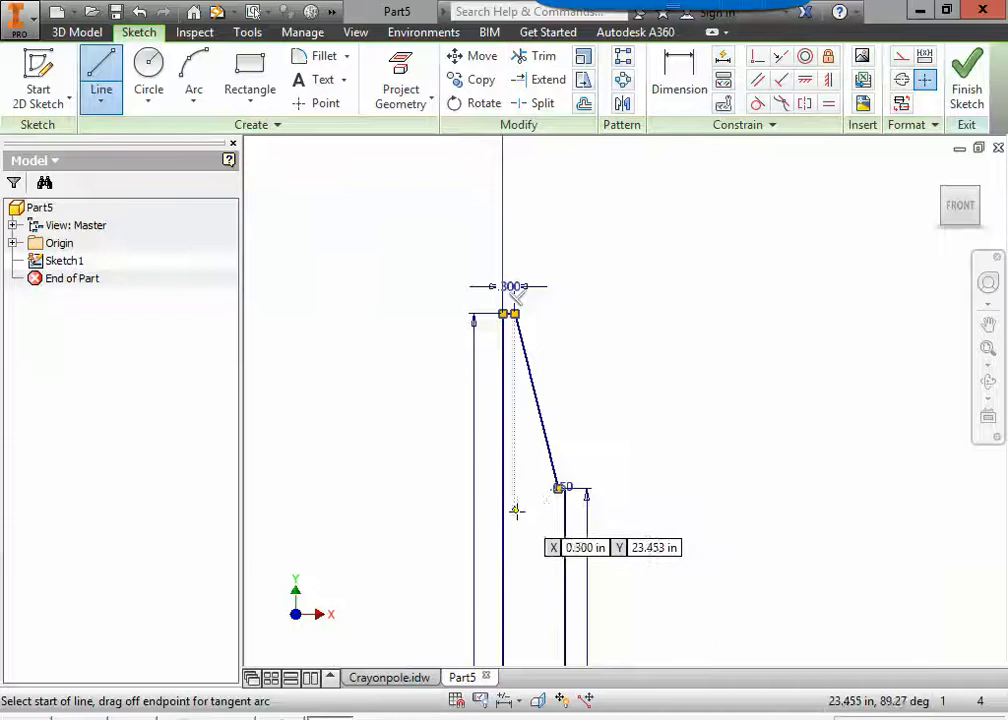
key("Escape")
scroll(550, 535, "up", 4)
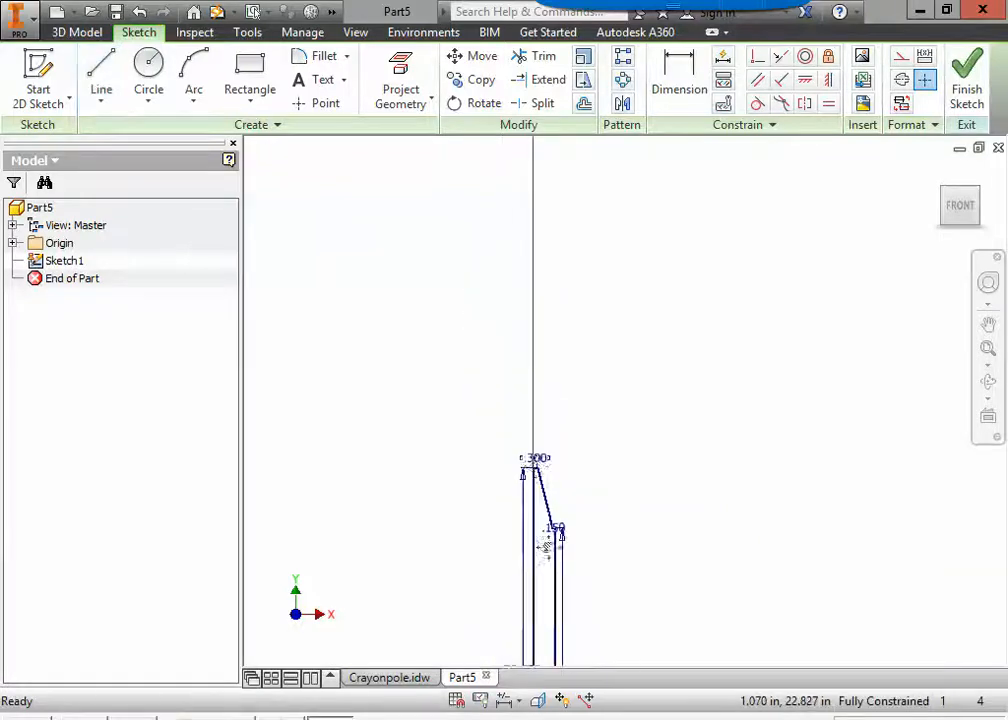
mouse_move(547, 531)
middle_mouse_down()
mouse_move(521, 276)
mouse_move(535, 306)
middle_mouse_up()
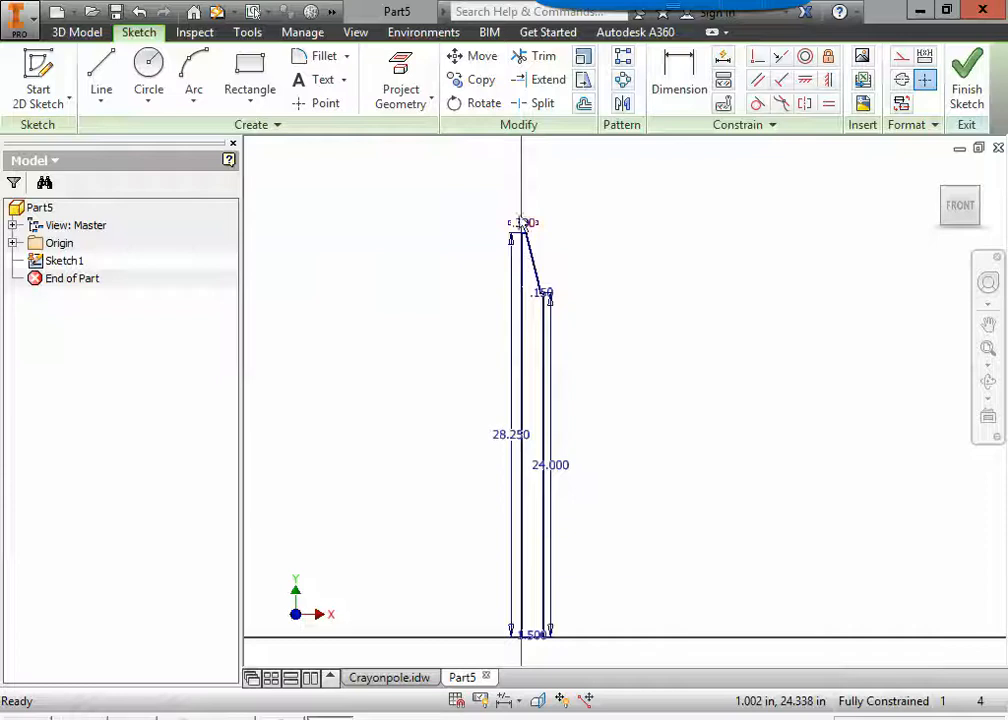
left_click(965, 92)
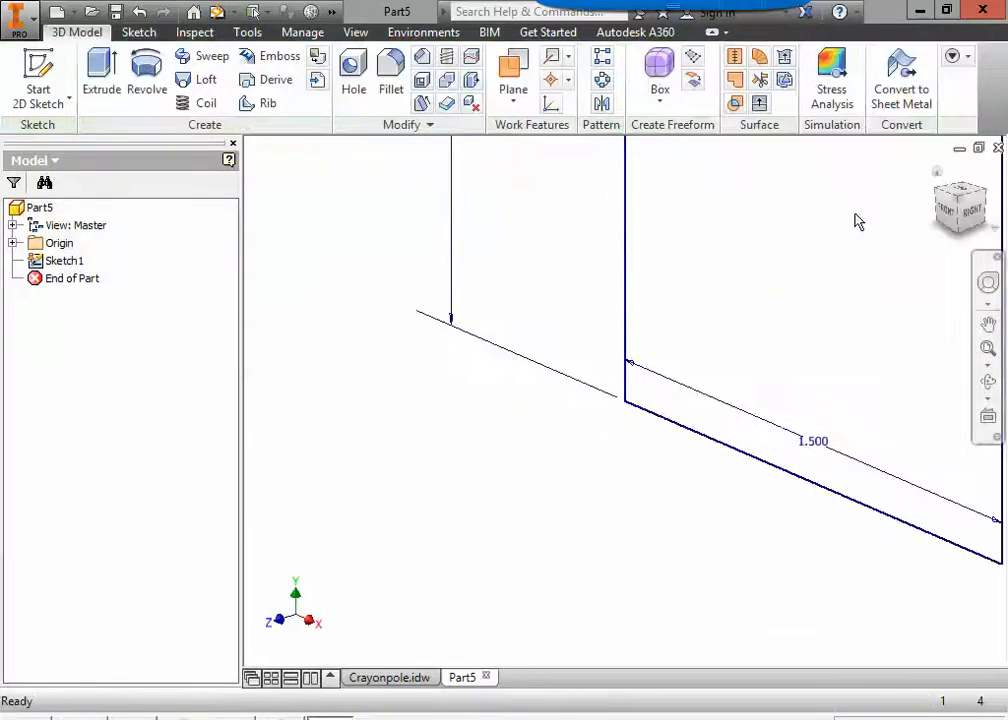
left_click(936, 173)
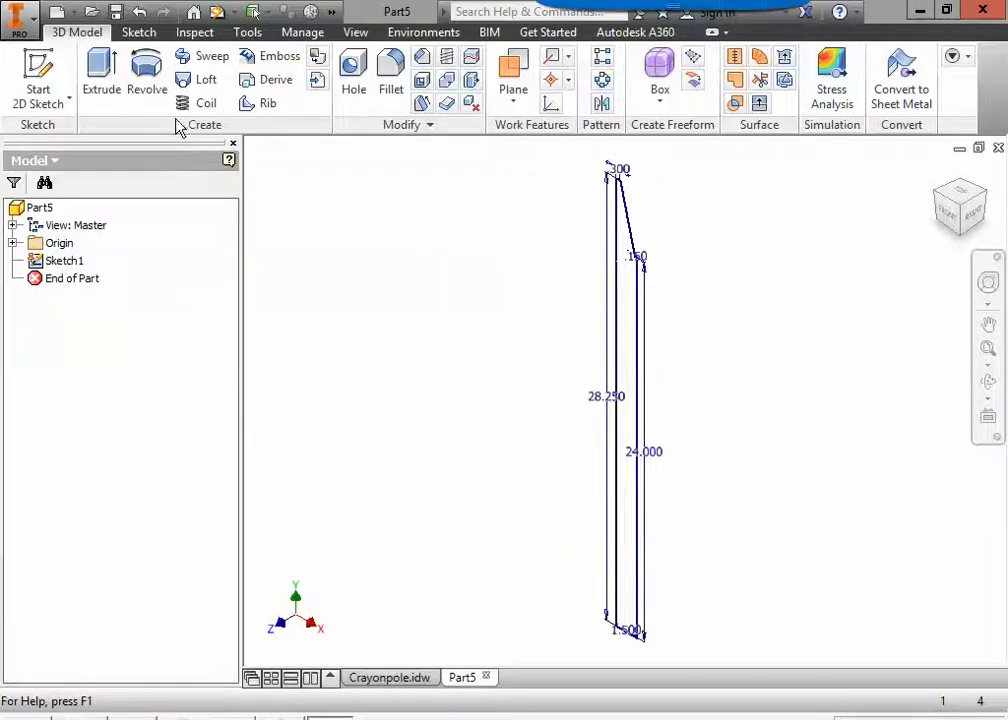
Revolve the closed profile with Full extents about its 28.25 in vertical inner edge to form the solid crayon pole.
left_click(158, 88)
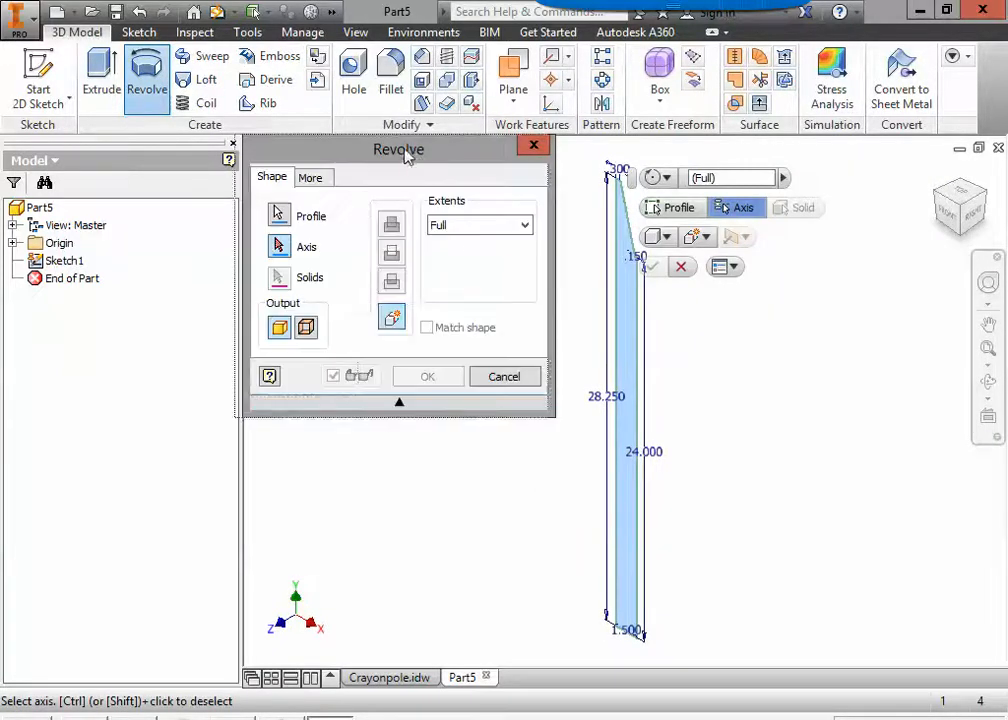
left_click_drag(406, 152, 222, 162)
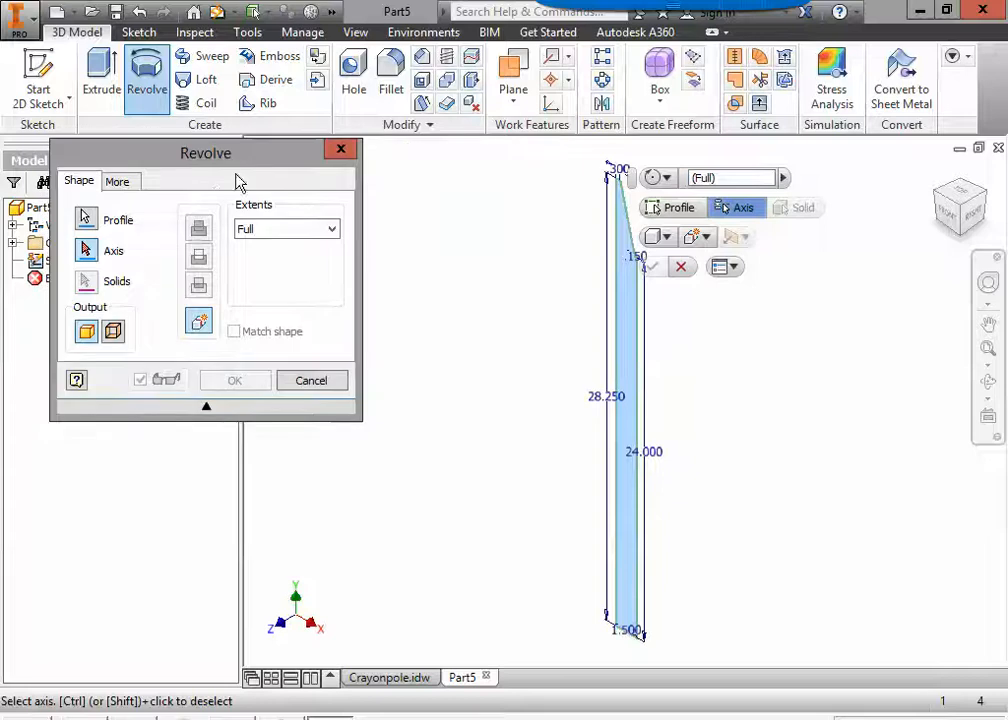
left_click(87, 221)
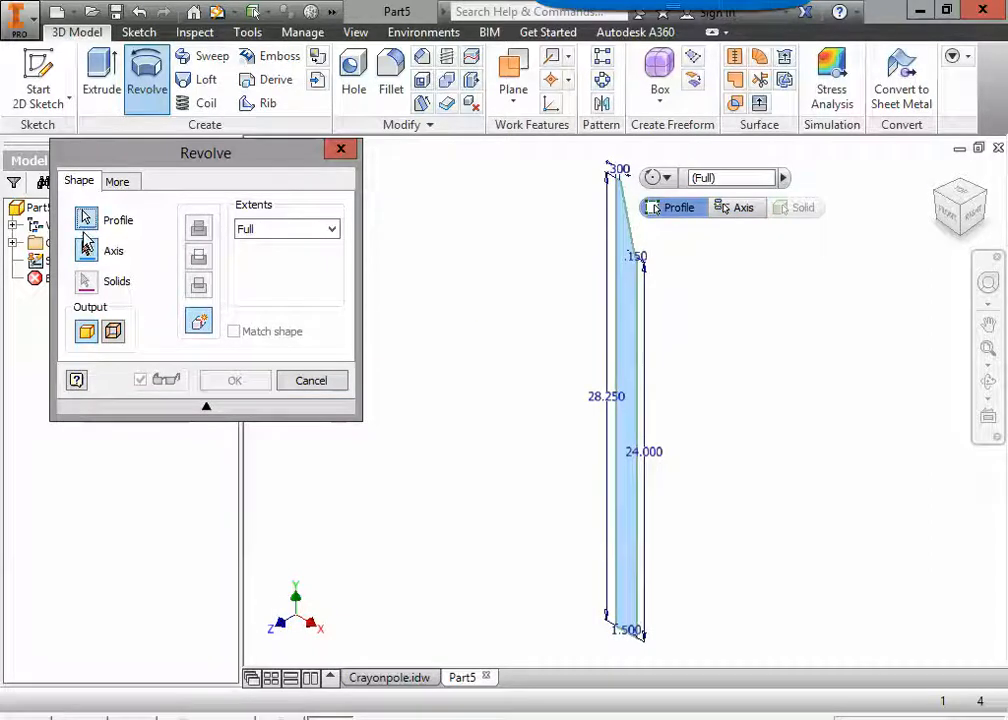
left_click(86, 250)
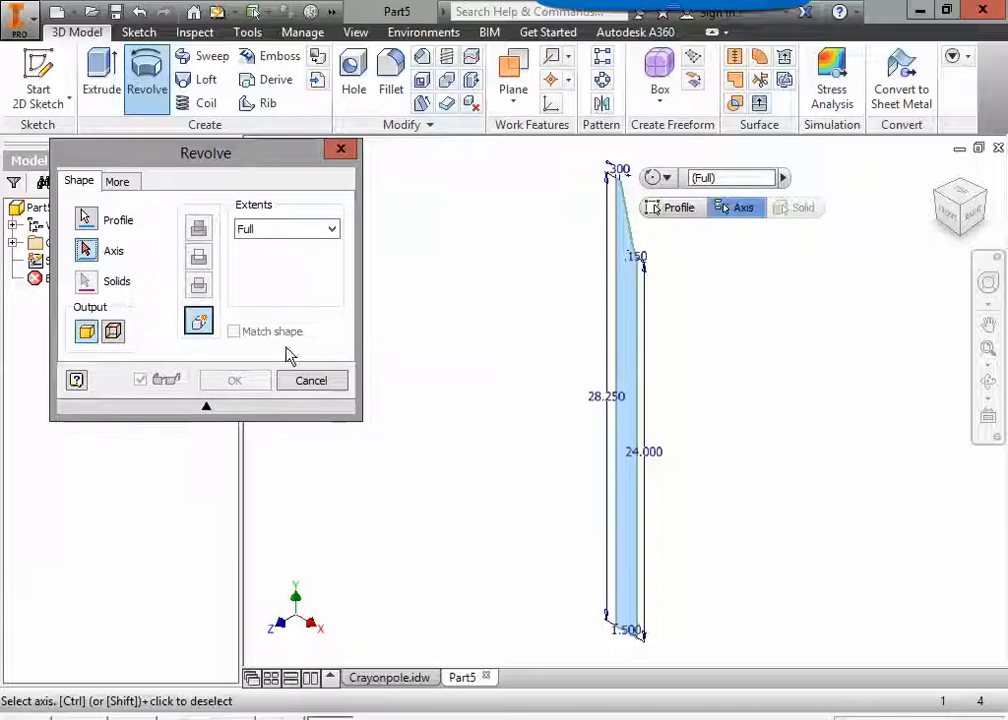
left_click(617, 365)
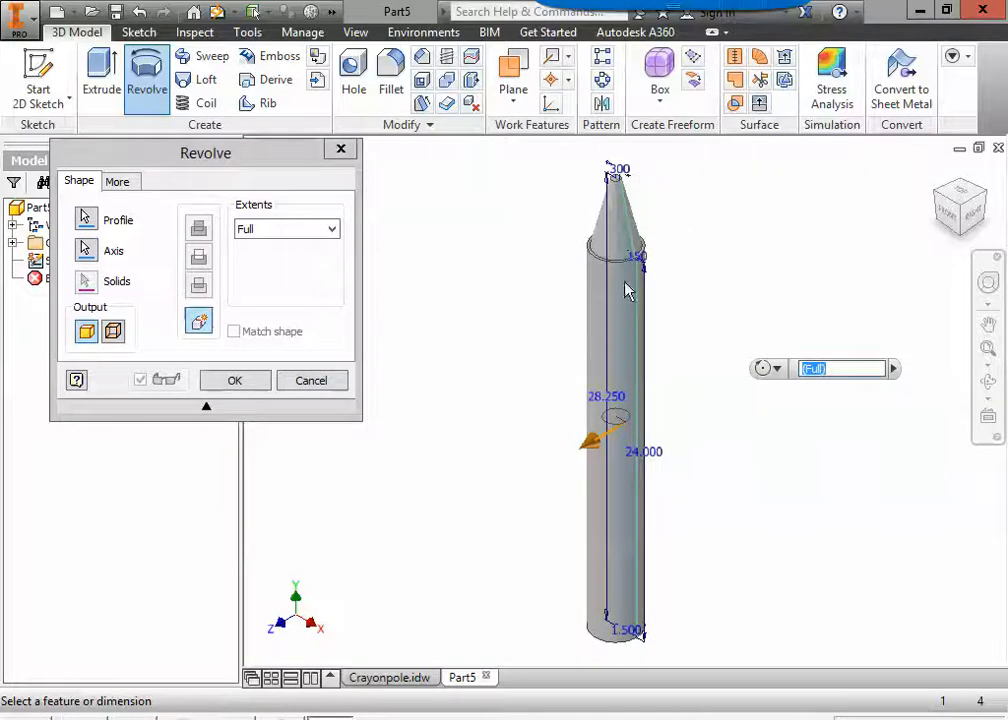
scroll(655, 660, "up", 5)
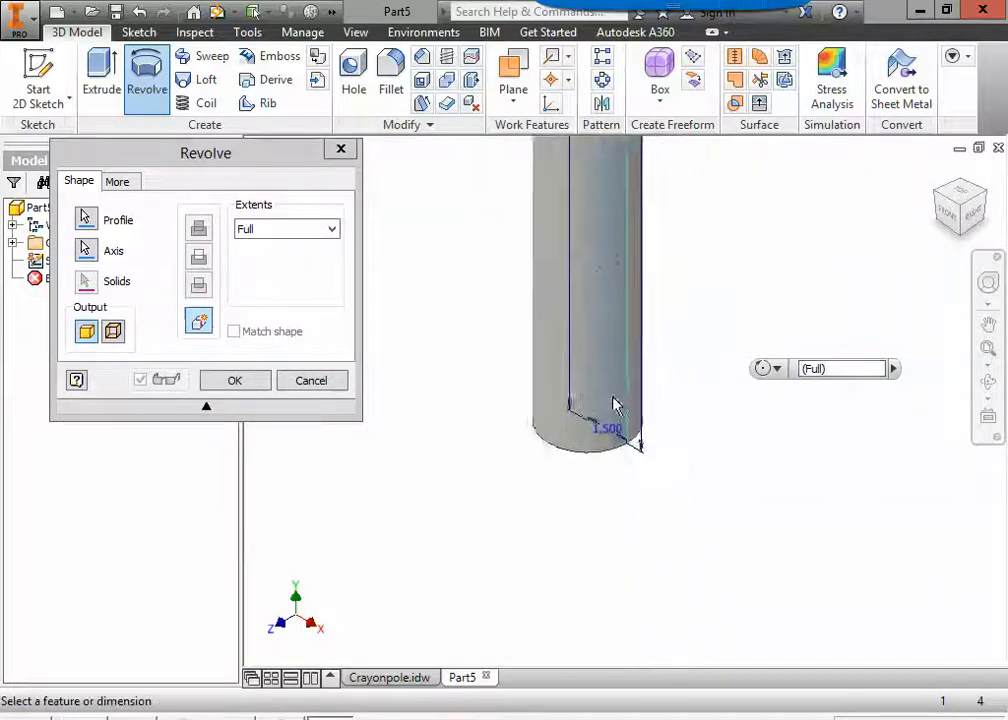
scroll(607, 398, "down", 5)
middle_click_drag(613, 158, 609, 390)
middle_click_drag(605, 242, 584, 467)
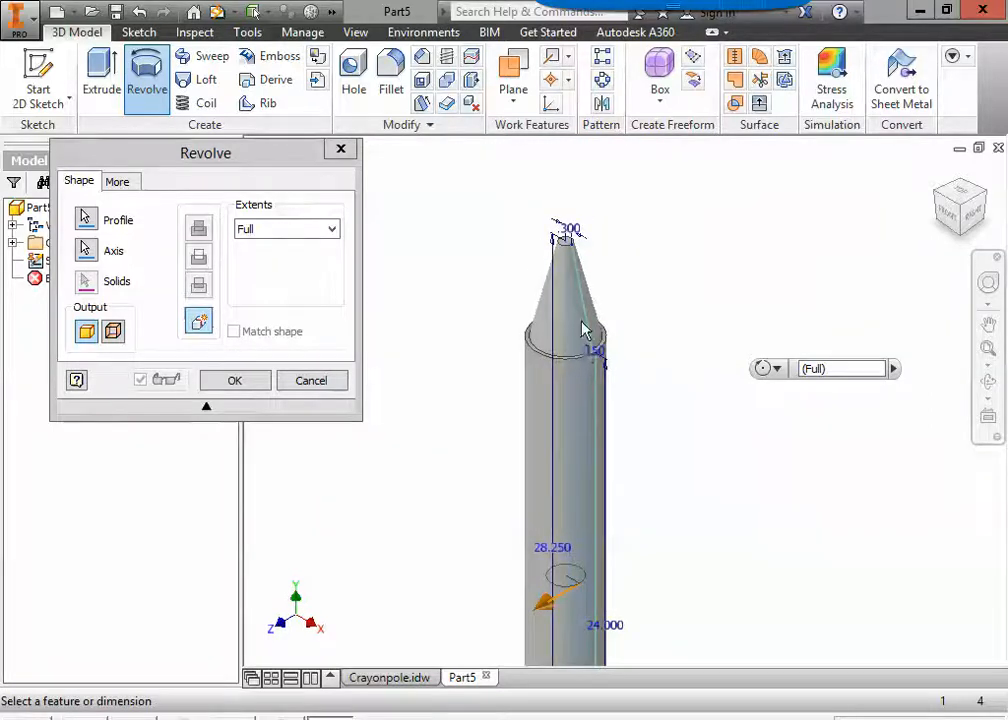
scroll(584, 322, "up", 3)
scroll(583, 320, "down", 3)
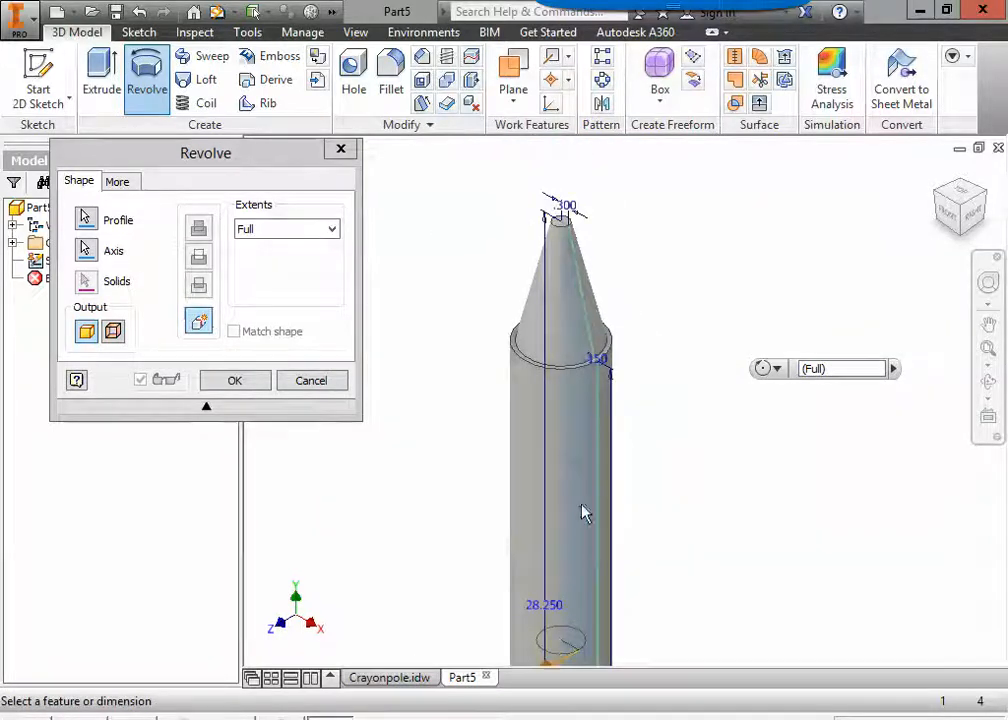
left_click(261, 384)
scroll(508, 484, "down", 3)
middle_click_drag(490, 468, 503, 284)
left_click(937, 172)
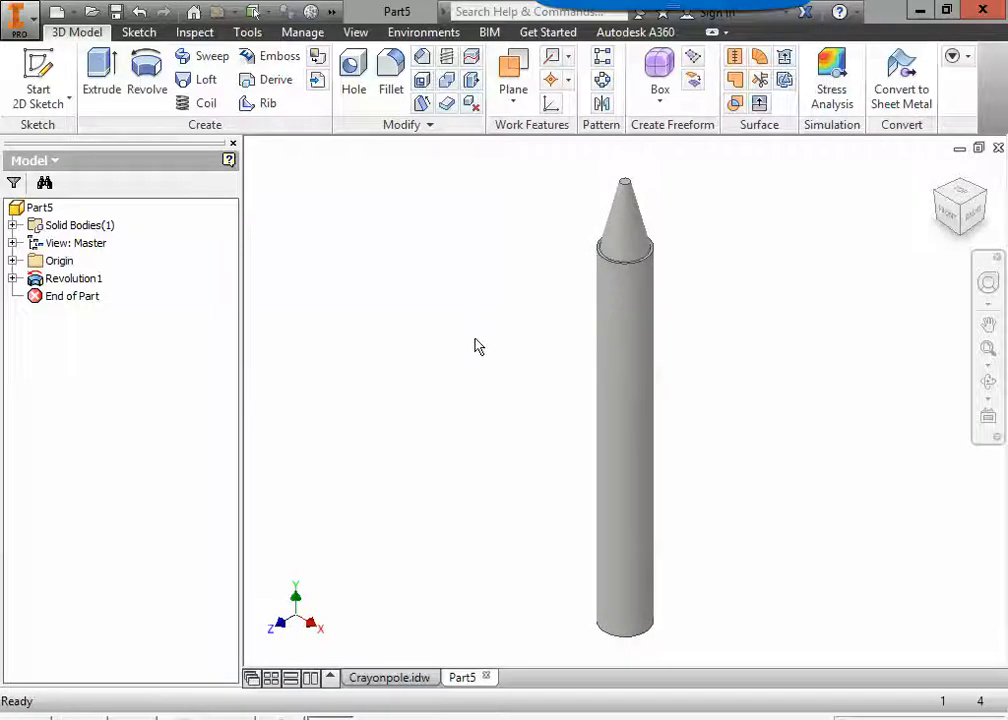
Save the part under the name CrayonPole as an Autodesk Inventor part in the 1PlayGround folder on the personal network drive.
left_click(19, 17)
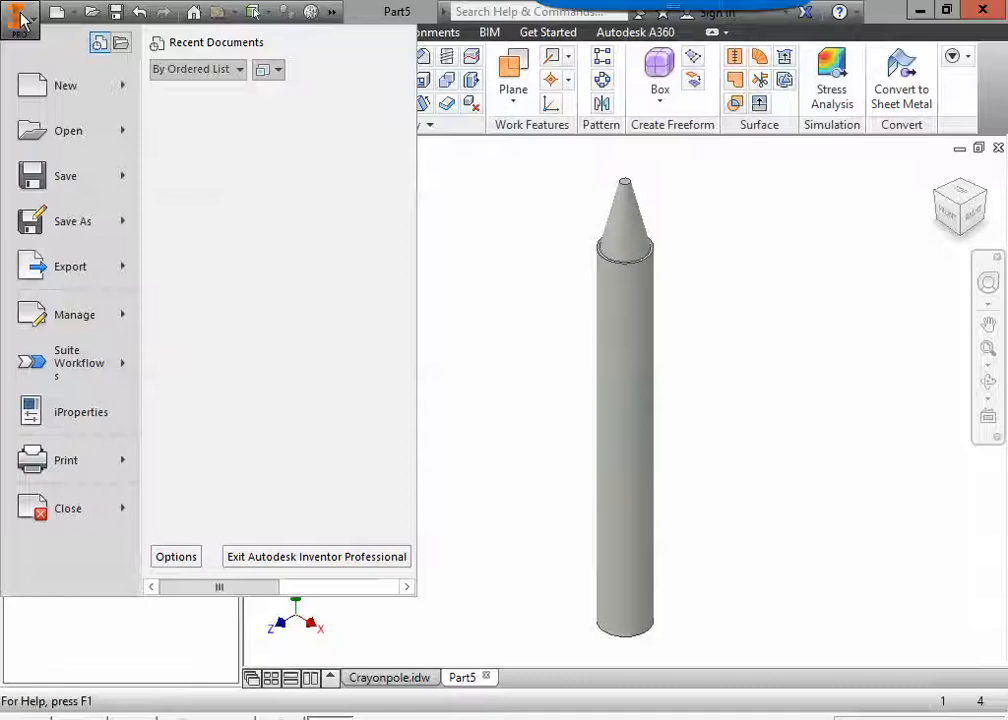
left_click(72, 221)
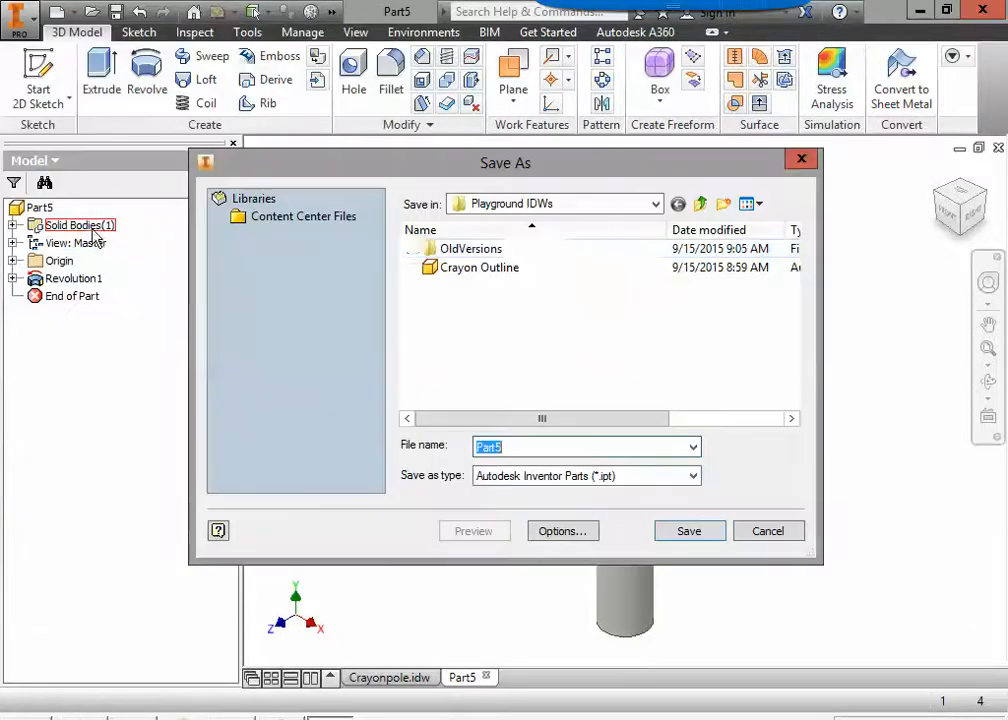
left_click(656, 205)
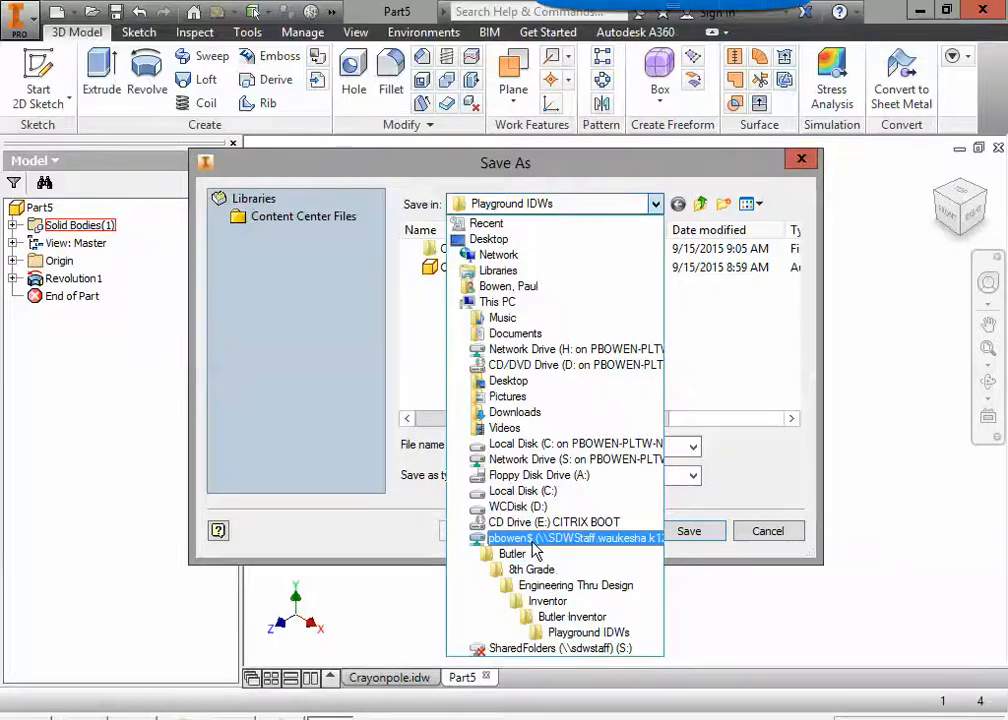
left_click(532, 540)
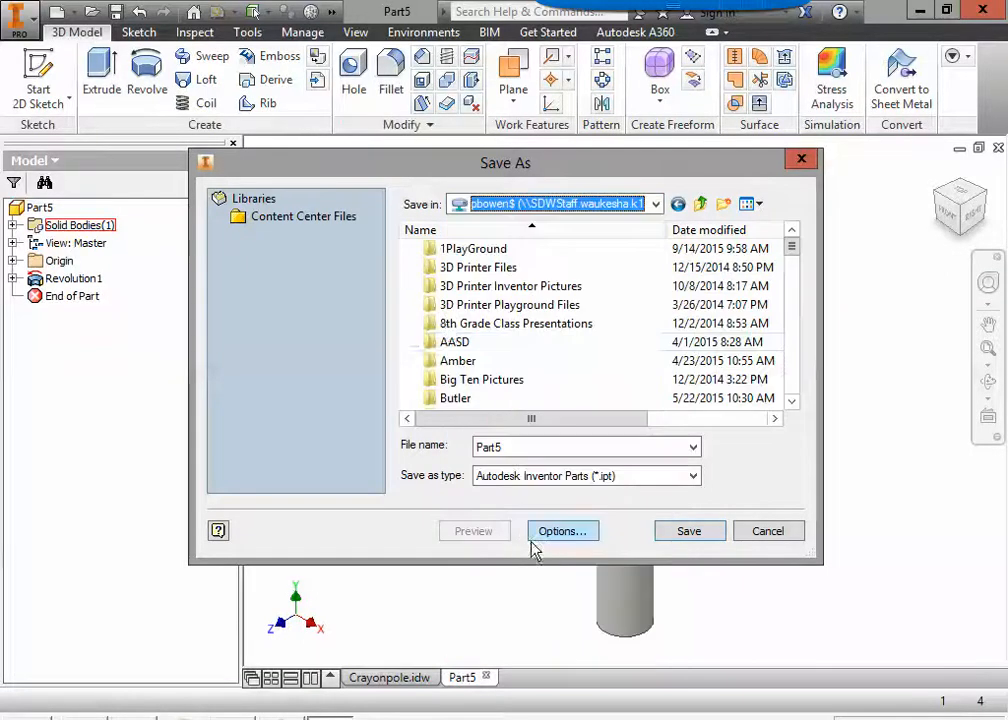
double_click(472, 250)
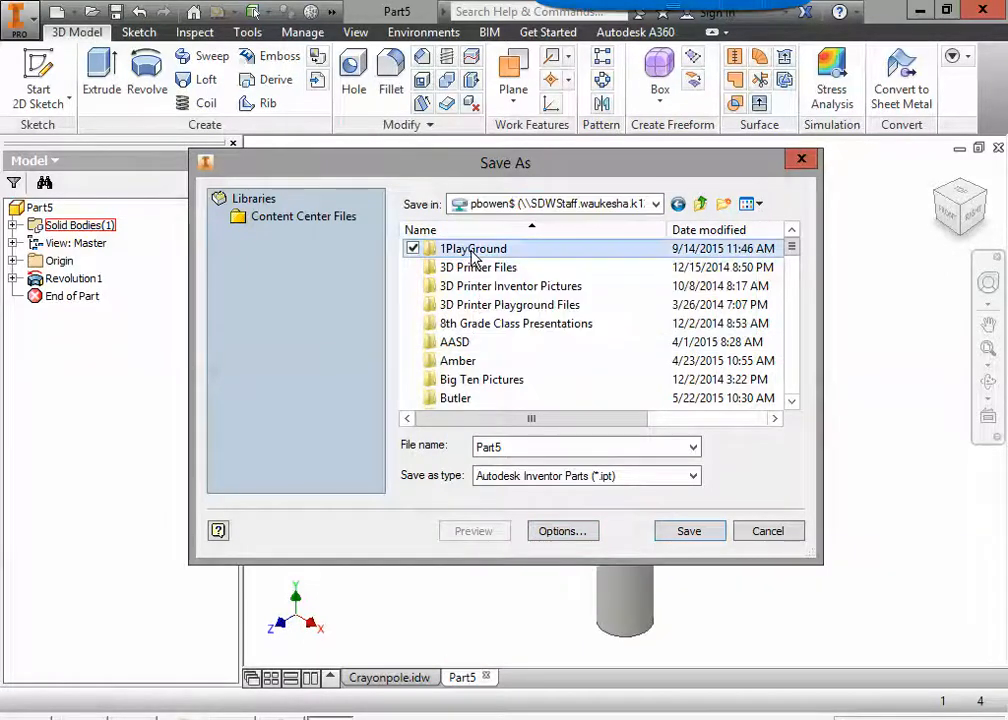
double_click(549, 450)
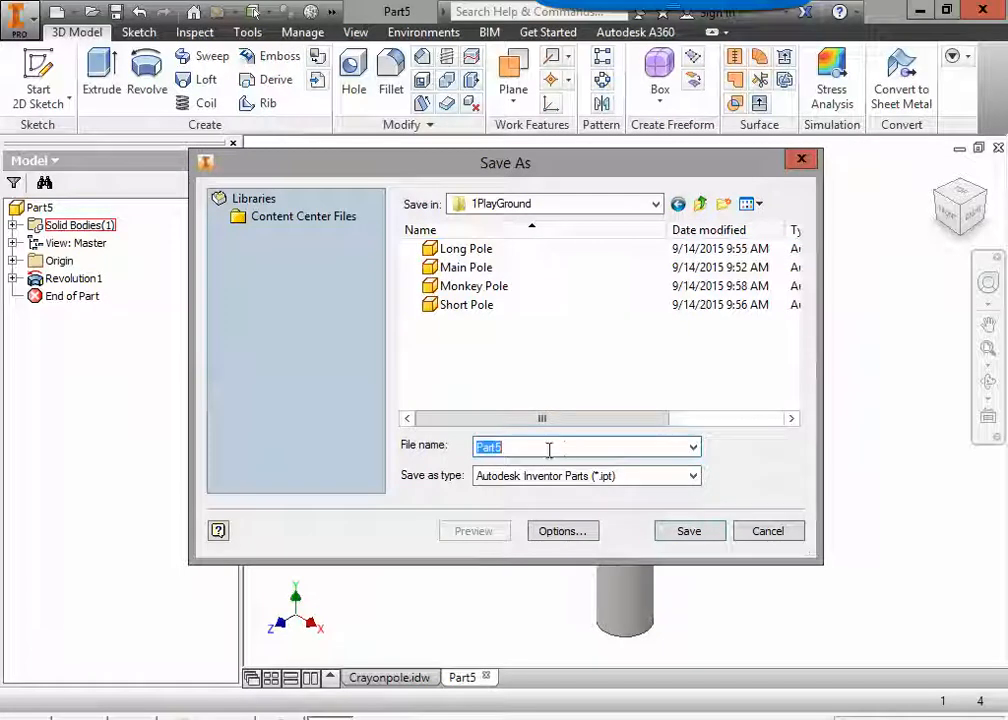
double_click(482, 448)
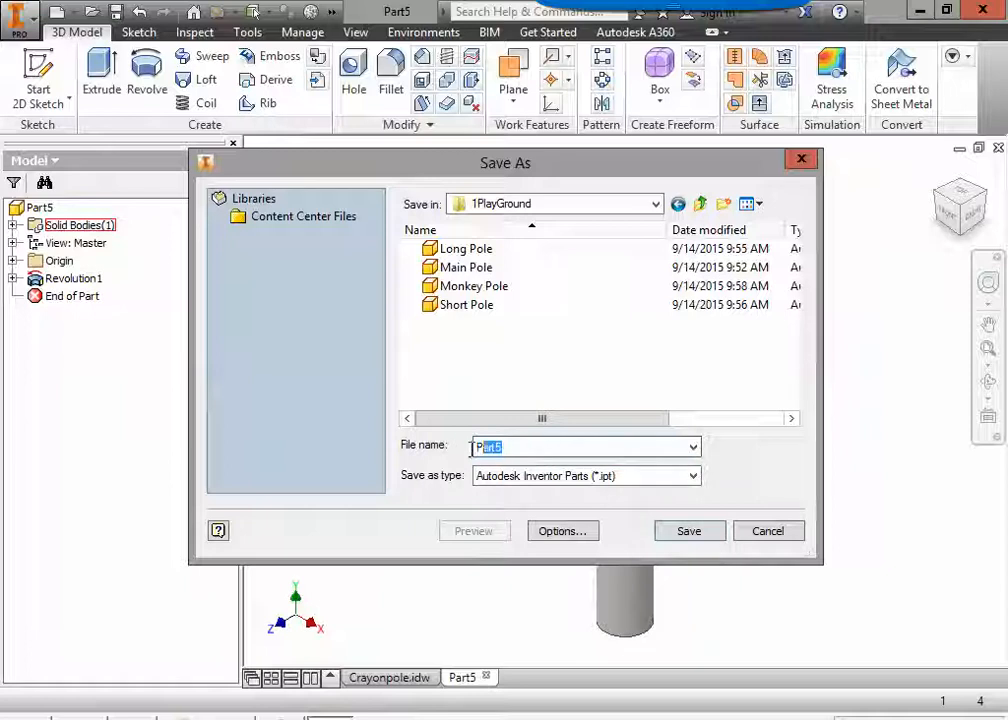
left_click_drag(471, 449, 466, 449)
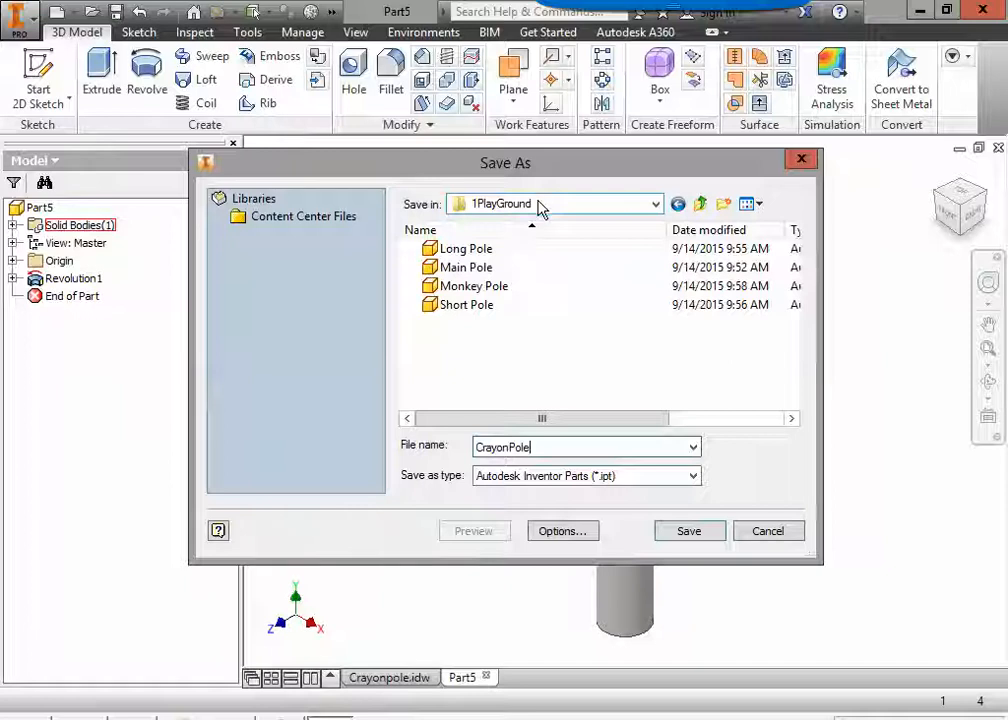
left_click(689, 531)
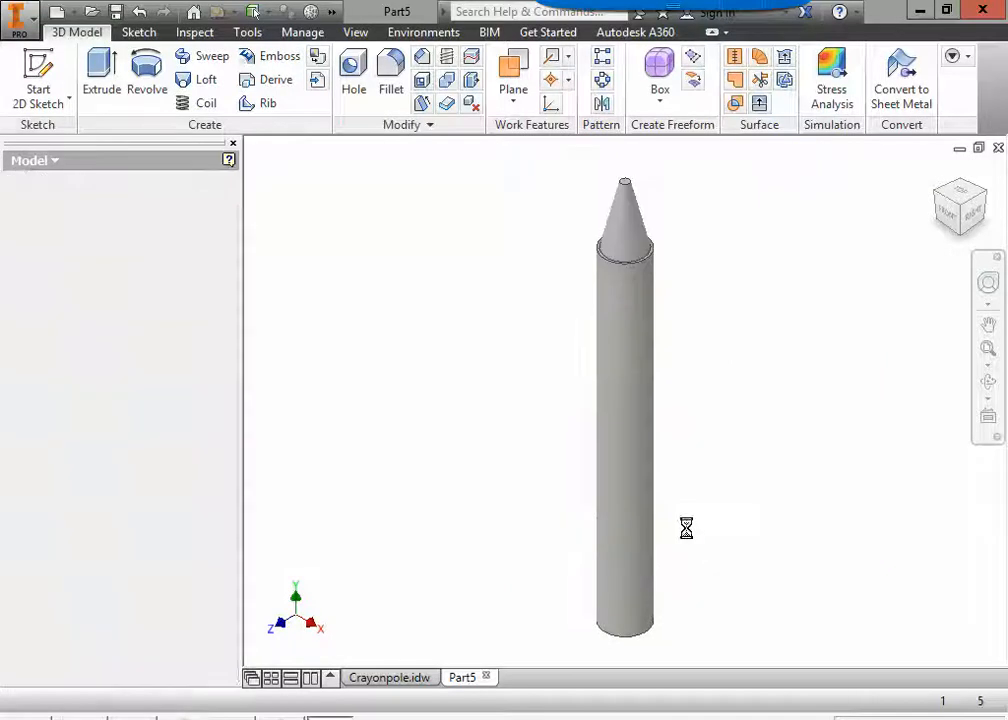